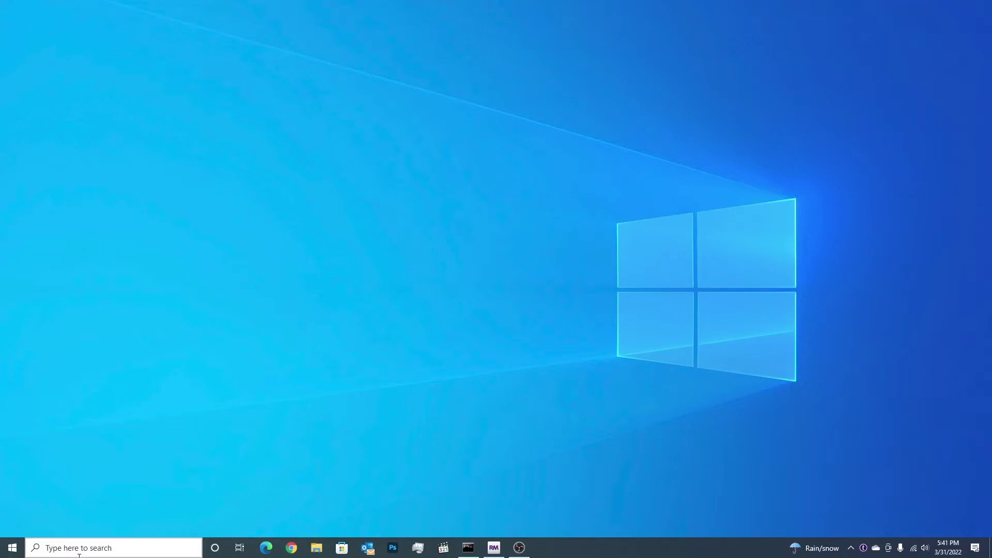
Step: Launch sardu_4.exe from the SARDU_400 folder, found via a 'sardu' taskbar search
{"action": "left_click", "coordinate": [114, 548]}
{"action": "type", "text": "sardu"}
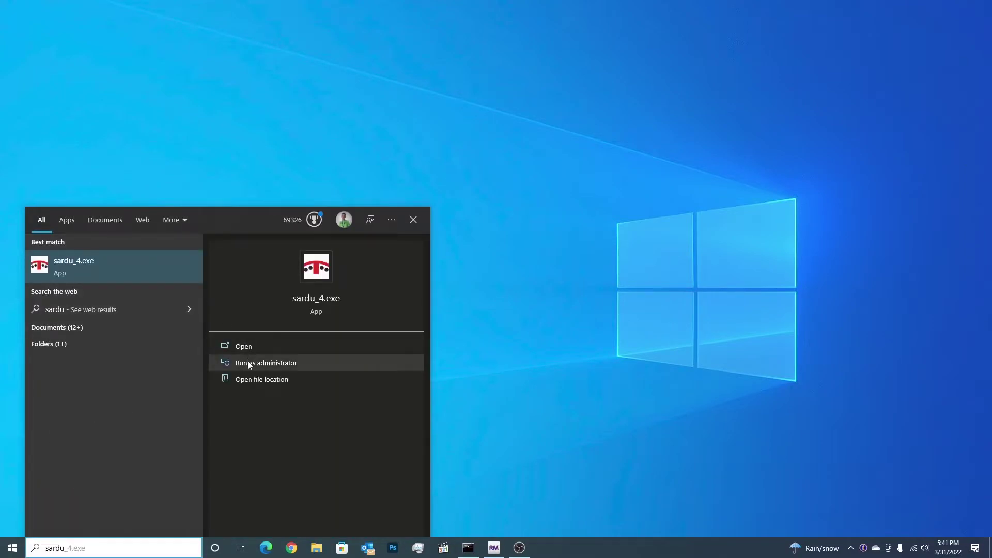
{"action": "left_click", "coordinate": [264, 380]}
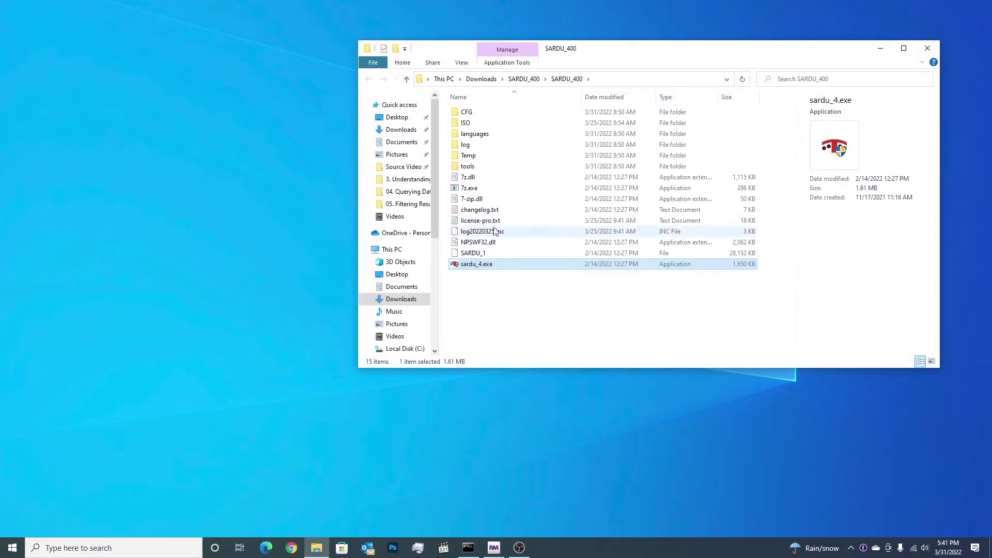
{"action": "left_click", "coordinate": [480, 275]}
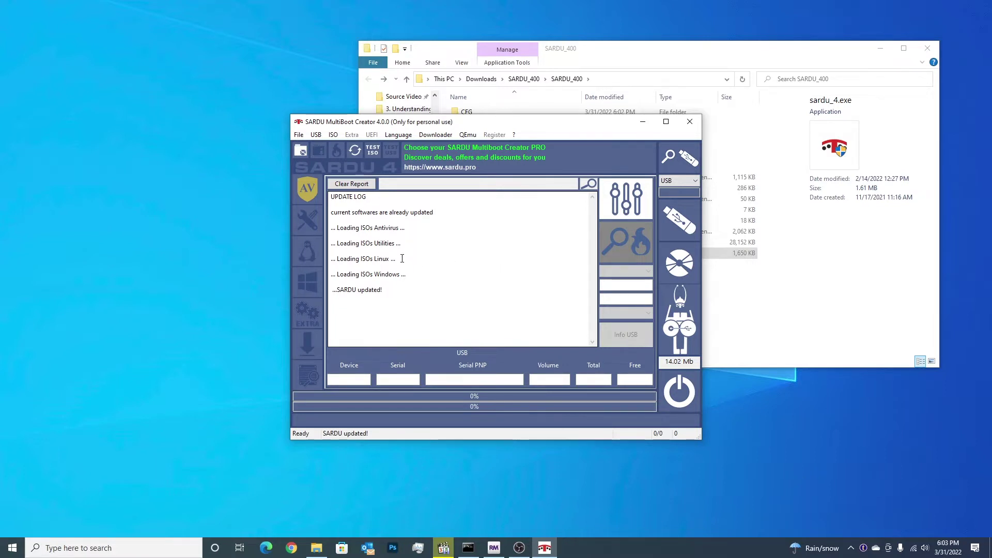
Step: Show the antivirus ISO list, where Kaspersky Rescue Disk (krd.iso, 623.48 MB) is detected
{"action": "left_click", "coordinate": [308, 186]}
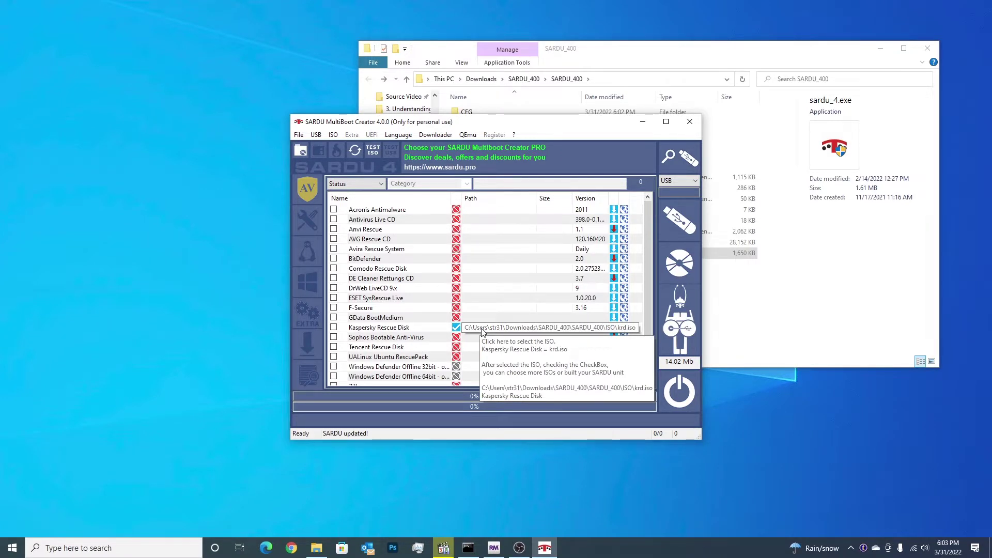
Step: Queue NT password for download from the utilities list, confirming with Yes
{"action": "left_click", "coordinate": [317, 225]}
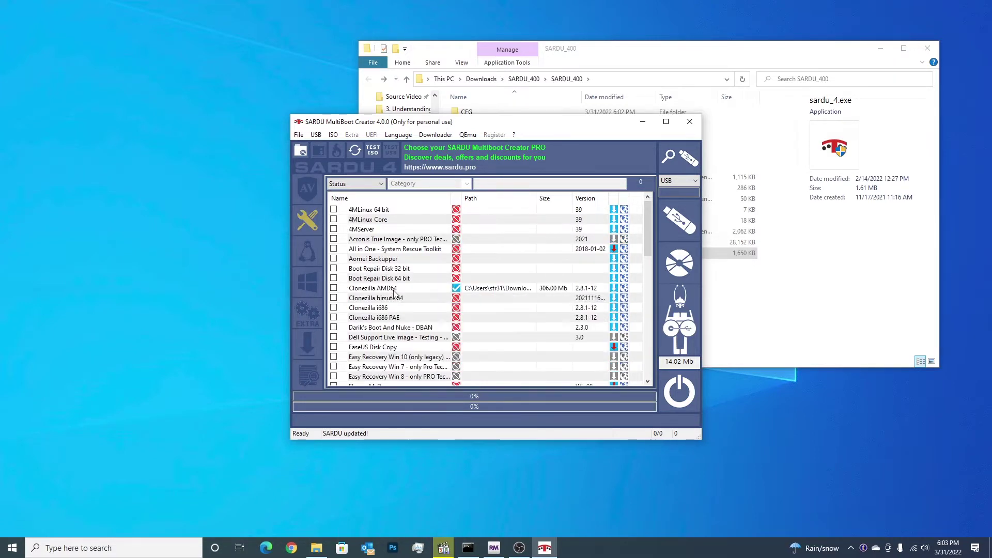
{"action": "scroll", "coordinate": [400, 292], "scroll_direction": "down", "scroll_amount": 4}
{"action": "scroll", "coordinate": [399, 293], "scroll_direction": "down", "scroll_amount": 1}
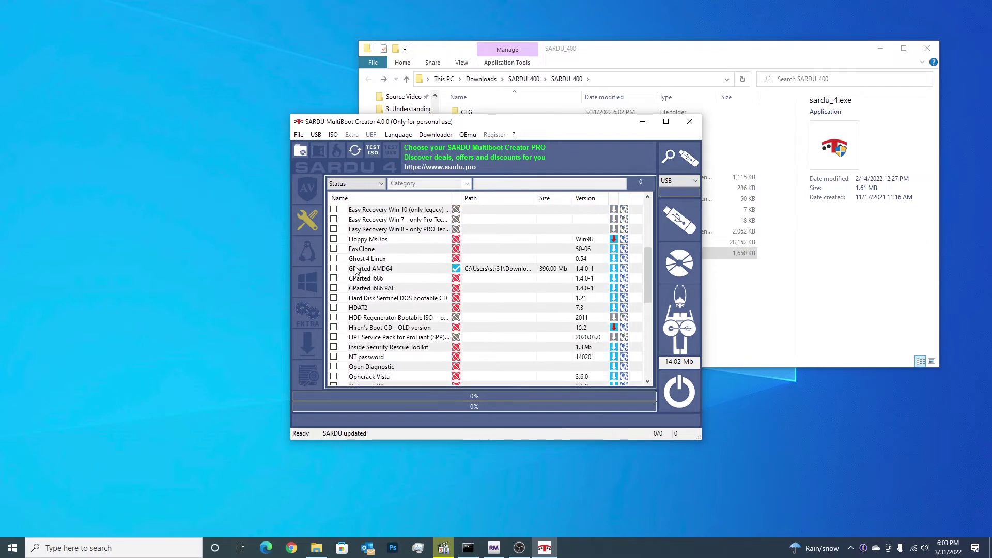
{"action": "scroll", "coordinate": [376, 288], "scroll_direction": "down", "scroll_amount": 2}
{"action": "scroll", "coordinate": [375, 289], "scroll_direction": "down", "scroll_amount": 3}
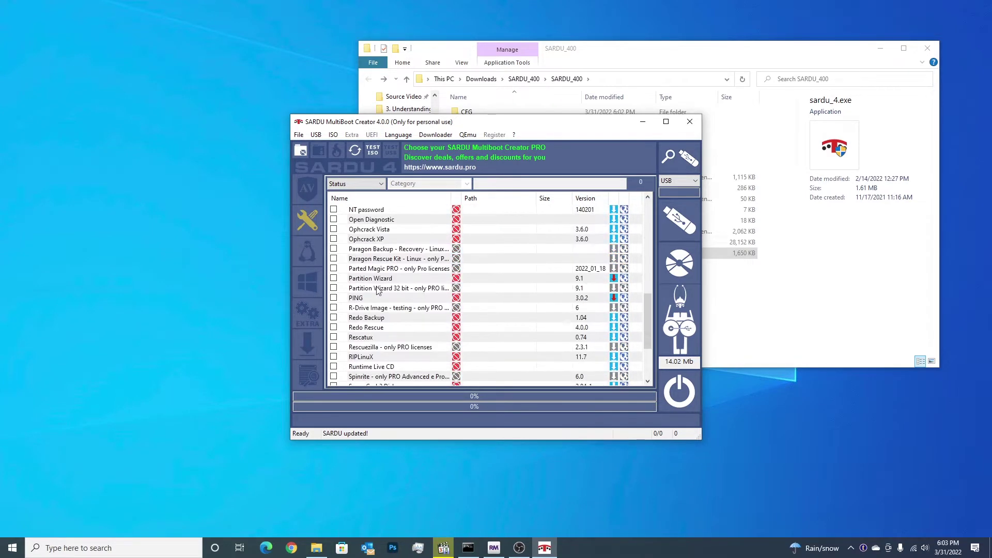
{"action": "scroll", "coordinate": [376, 290], "scroll_direction": "down", "scroll_amount": 2}
{"action": "scroll", "coordinate": [378, 291], "scroll_direction": "down", "scroll_amount": 1}
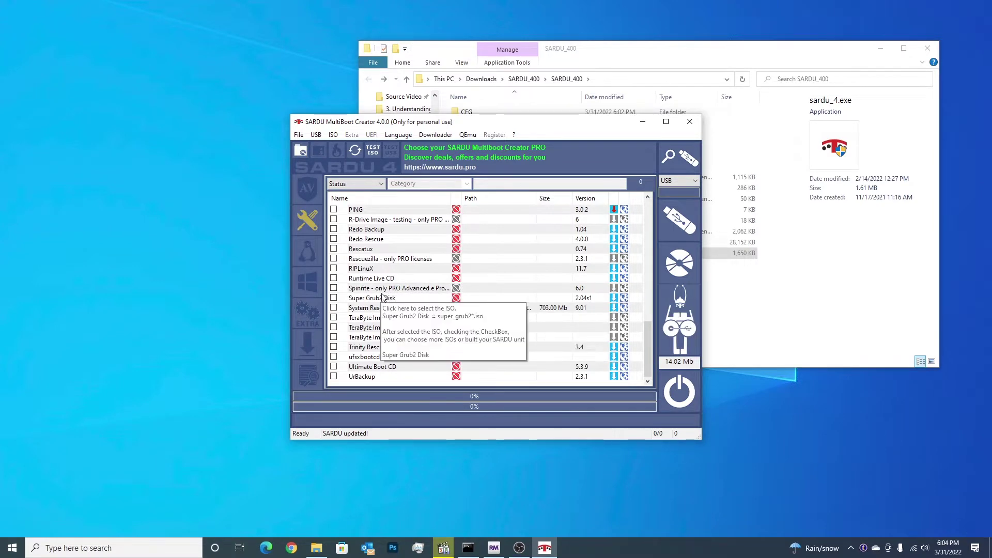
{"action": "scroll", "coordinate": [383, 298], "scroll_direction": "up", "scroll_amount": 3}
{"action": "scroll", "coordinate": [383, 298], "scroll_direction": "up", "scroll_amount": 1}
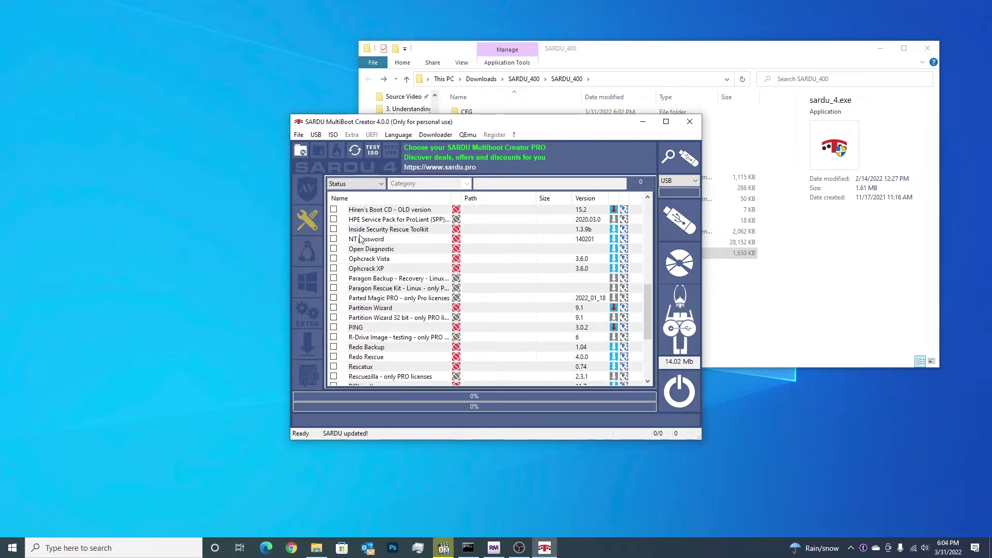
{"action": "left_click", "coordinate": [334, 238]}
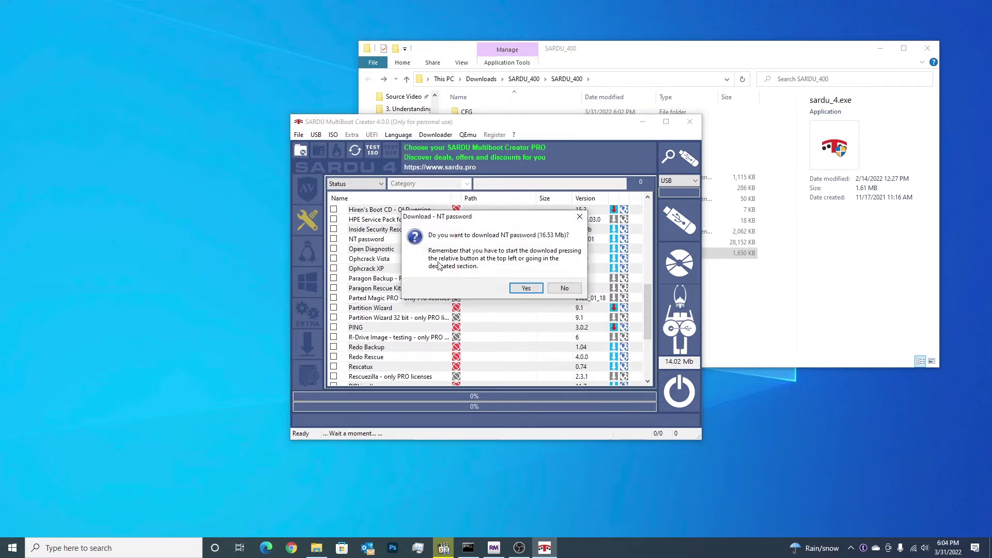
{"action": "left_click", "coordinate": [520, 290]}
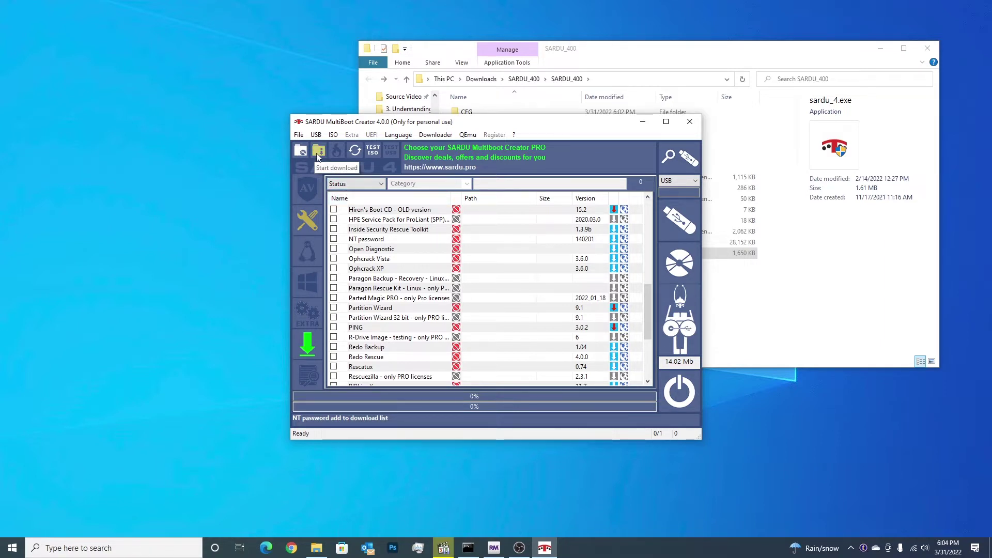
Step: Start downloading the queued NT password (16.53 MB) from the Downloader panel
{"action": "left_click", "coordinate": [313, 345]}
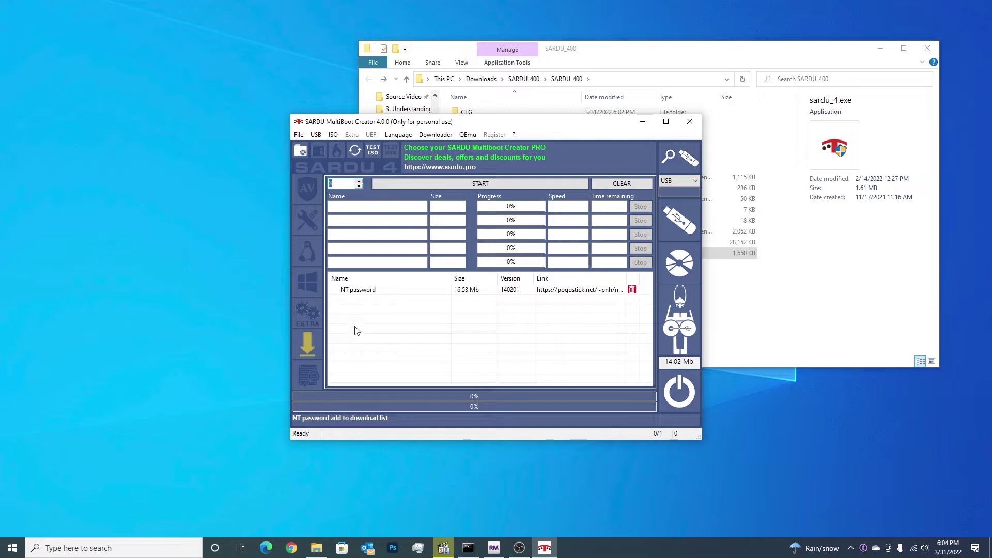
{"action": "left_click", "coordinate": [490, 188]}
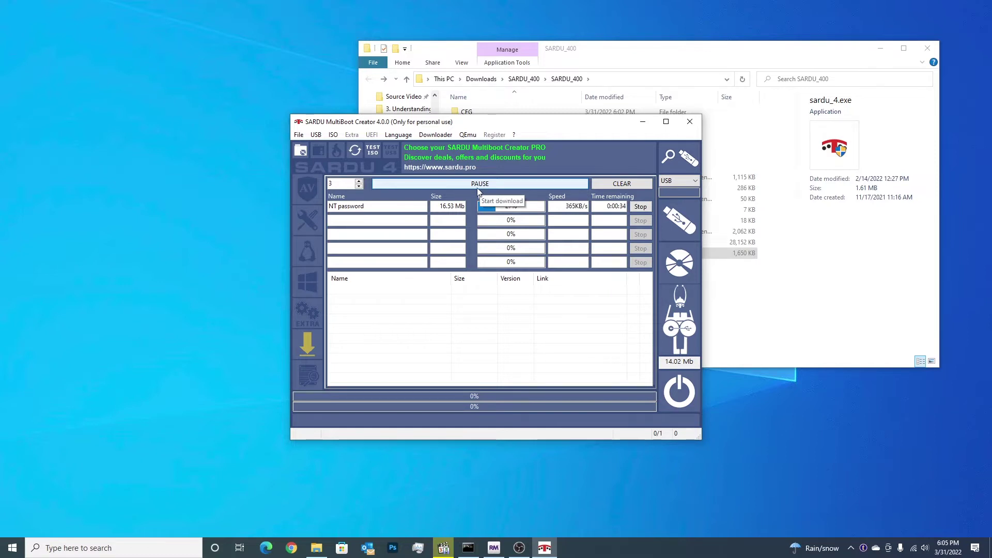
Step: Scroll the Linux ISO list to Windowsfx 11 preview and inspect its options menu without choosing anything
{"action": "left_click", "coordinate": [311, 260]}
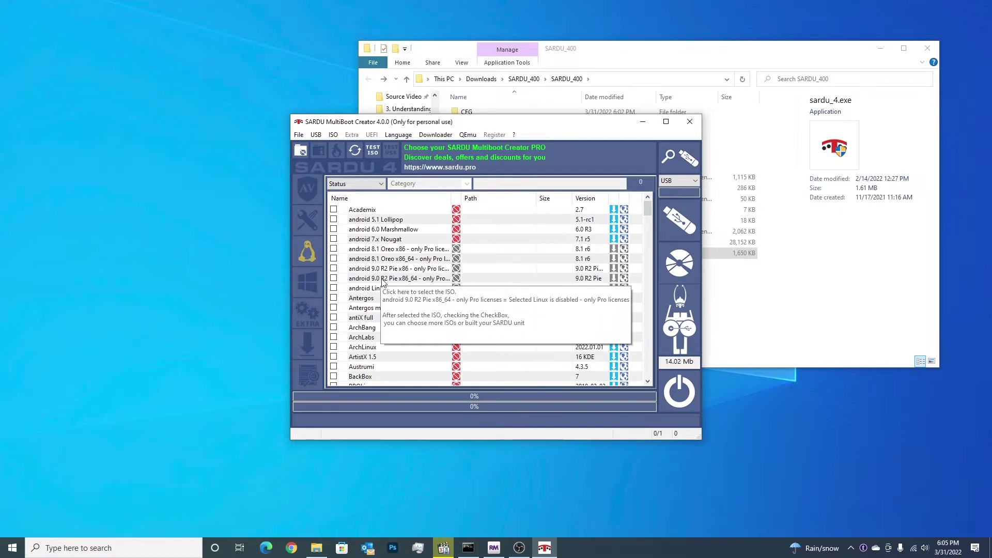
{"action": "scroll", "coordinate": [437, 260], "scroll_direction": "down", "scroll_amount": 5}
{"action": "scroll", "coordinate": [437, 260], "scroll_direction": "down", "scroll_amount": 3}
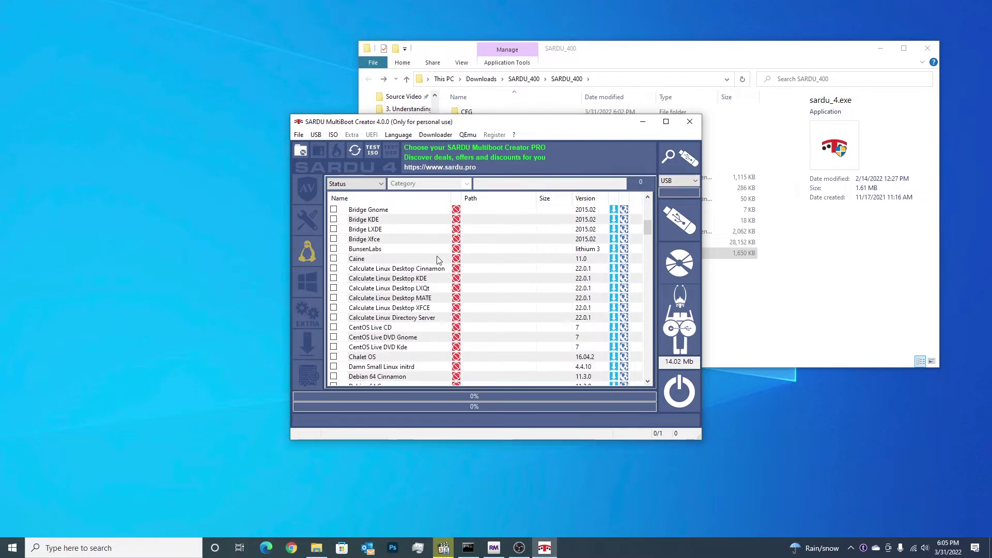
{"action": "scroll", "coordinate": [429, 266], "scroll_direction": "down", "scroll_amount": 3}
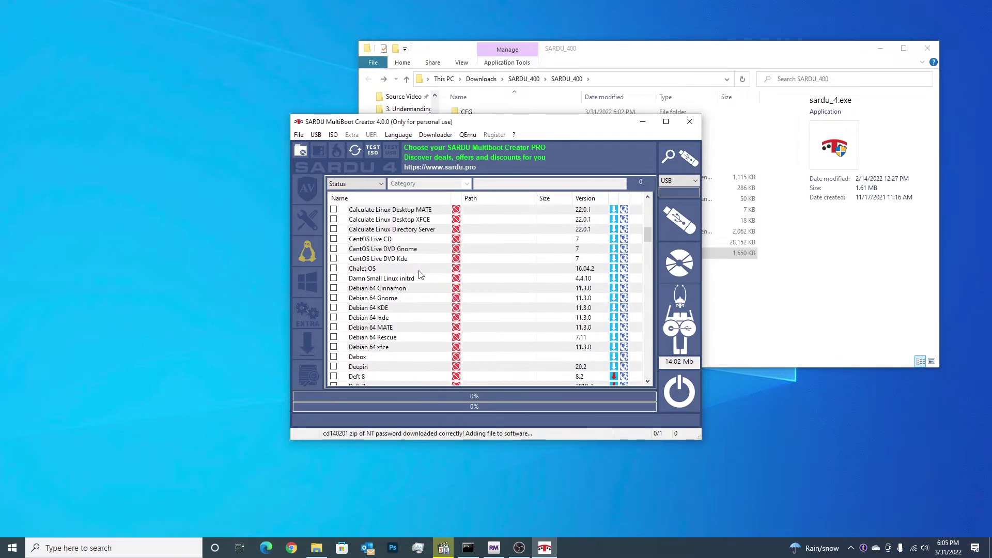
{"action": "scroll", "coordinate": [421, 275], "scroll_direction": "down", "scroll_amount": 1}
{"action": "scroll", "coordinate": [420, 275], "scroll_direction": "down", "scroll_amount": 4}
{"action": "scroll", "coordinate": [421, 275], "scroll_direction": "down", "scroll_amount": 4}
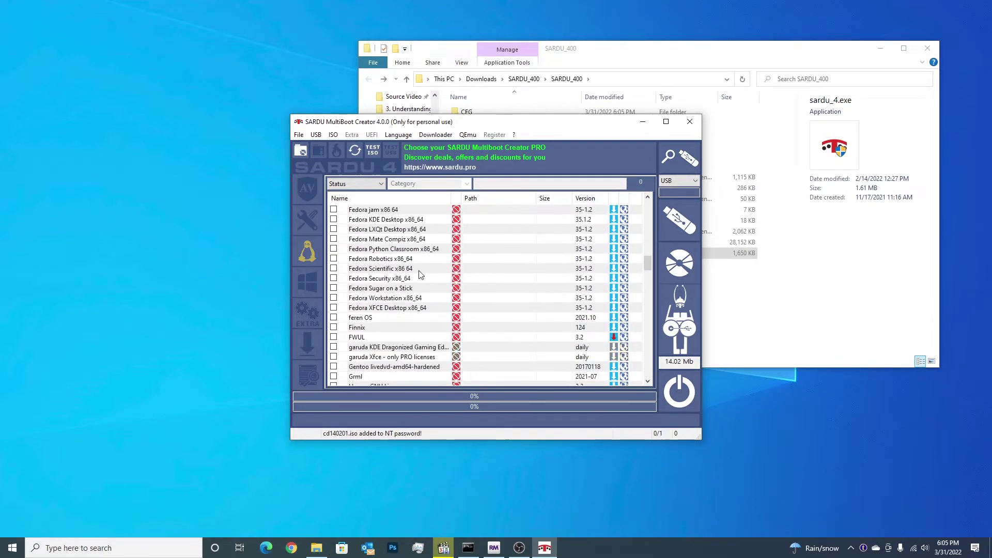
{"action": "scroll", "coordinate": [420, 275], "scroll_direction": "down", "scroll_amount": 3}
{"action": "scroll", "coordinate": [420, 275], "scroll_direction": "down", "scroll_amount": 5}
{"action": "scroll", "coordinate": [420, 275], "scroll_direction": "down", "scroll_amount": 4}
{"action": "scroll", "coordinate": [420, 275], "scroll_direction": "down", "scroll_amount": 5}
{"action": "scroll", "coordinate": [421, 275], "scroll_direction": "down", "scroll_amount": 5}
{"action": "scroll", "coordinate": [421, 275], "scroll_direction": "down", "scroll_amount": 5}
{"action": "scroll", "coordinate": [419, 274], "scroll_direction": "down", "scroll_amount": 3}
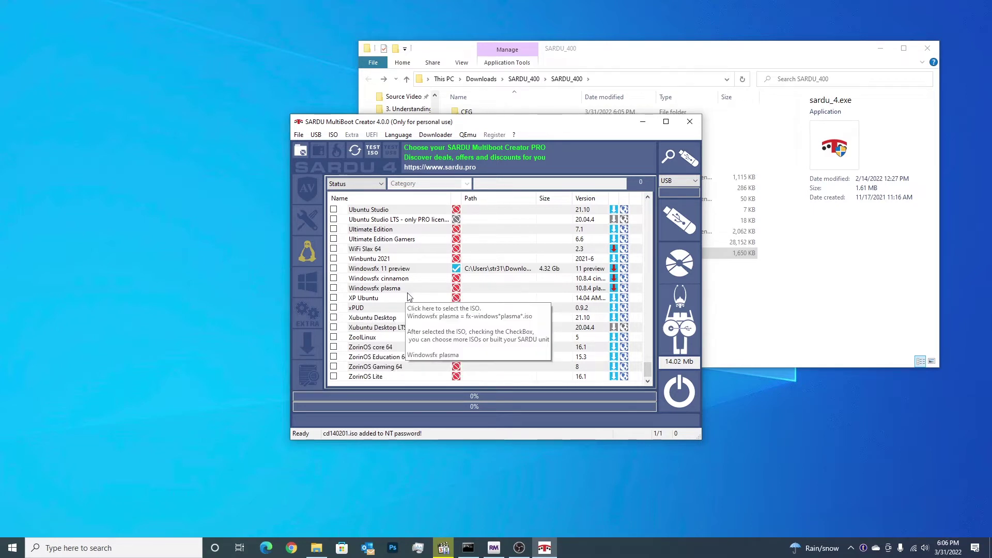
{"action": "right_click", "coordinate": [403, 272]}
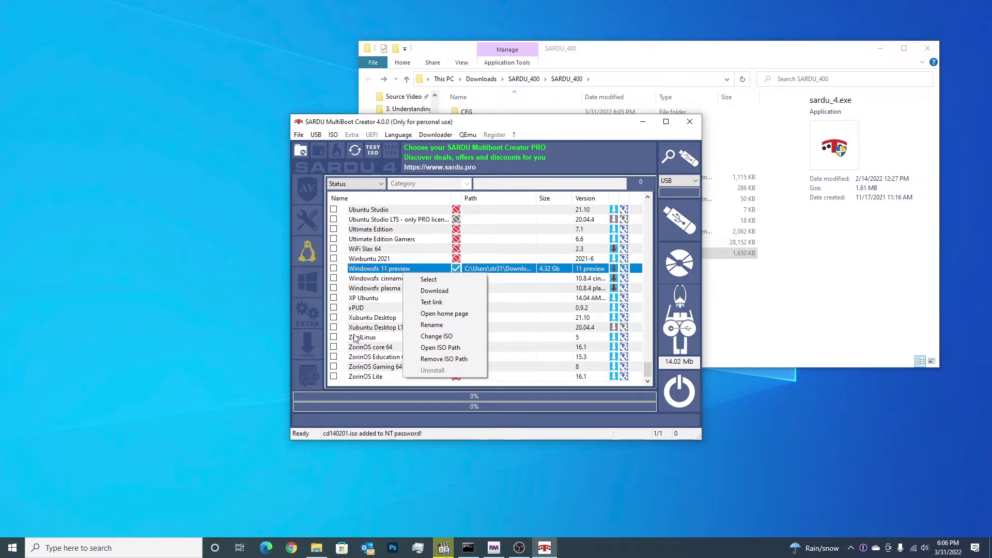
{"action": "left_click", "coordinate": [368, 270]}
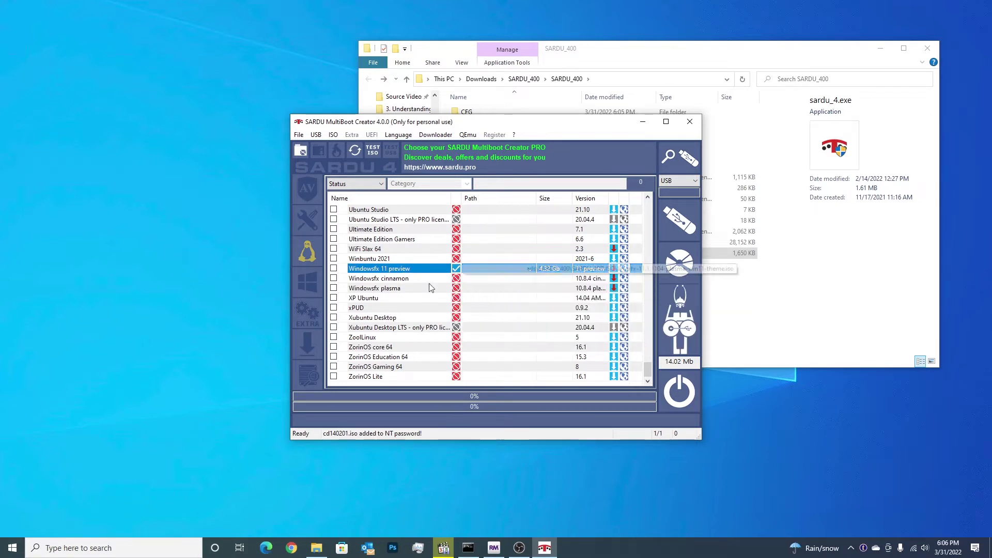
Step: Show the Windows ISO list and select the Installer Windows entry
{"action": "left_click", "coordinate": [308, 286]}
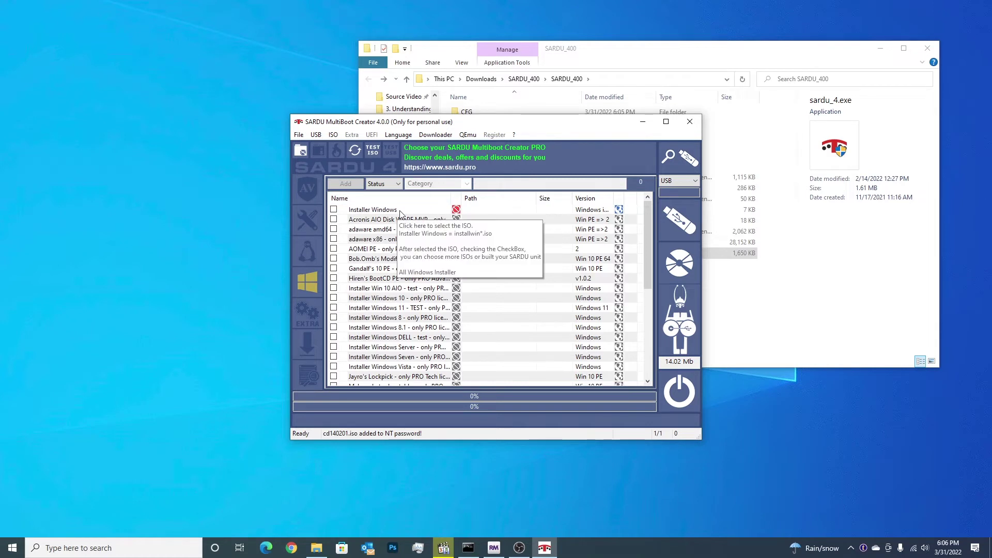
{"action": "mouse_move", "coordinate": [373, 210]}
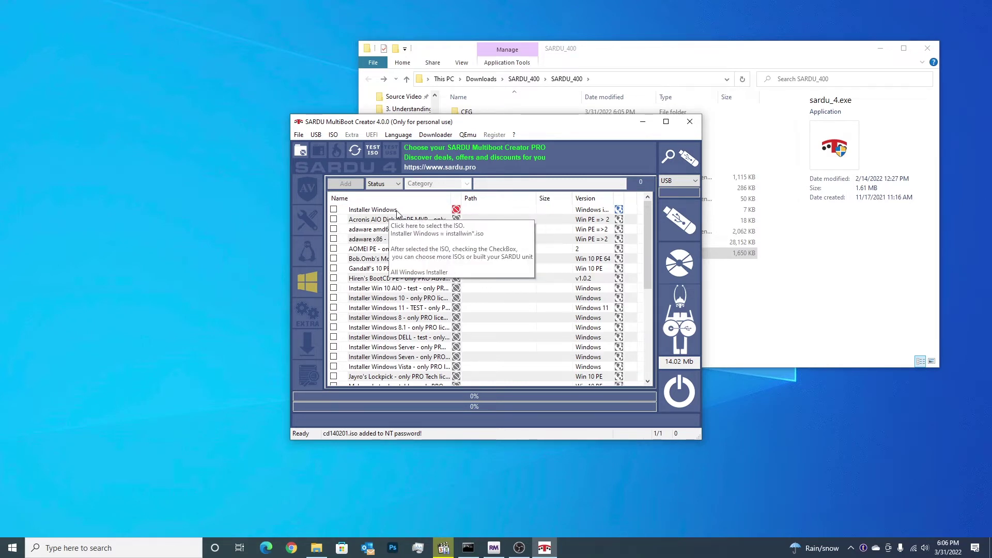
{"action": "left_click", "coordinate": [398, 211]}
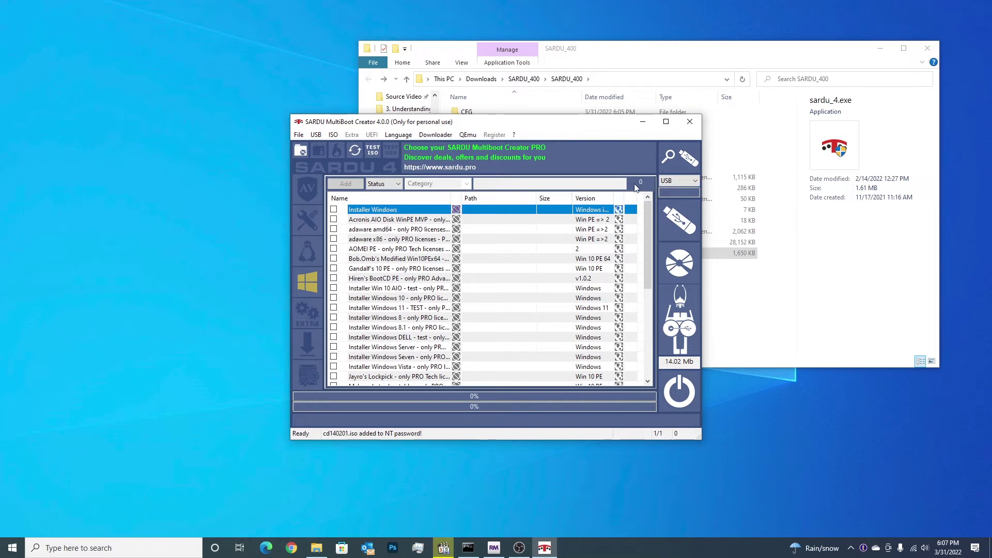
Step: Tick Kaspersky Rescue Disk in the antivirus list and NT password in utilities
{"action": "left_click", "coordinate": [314, 189]}
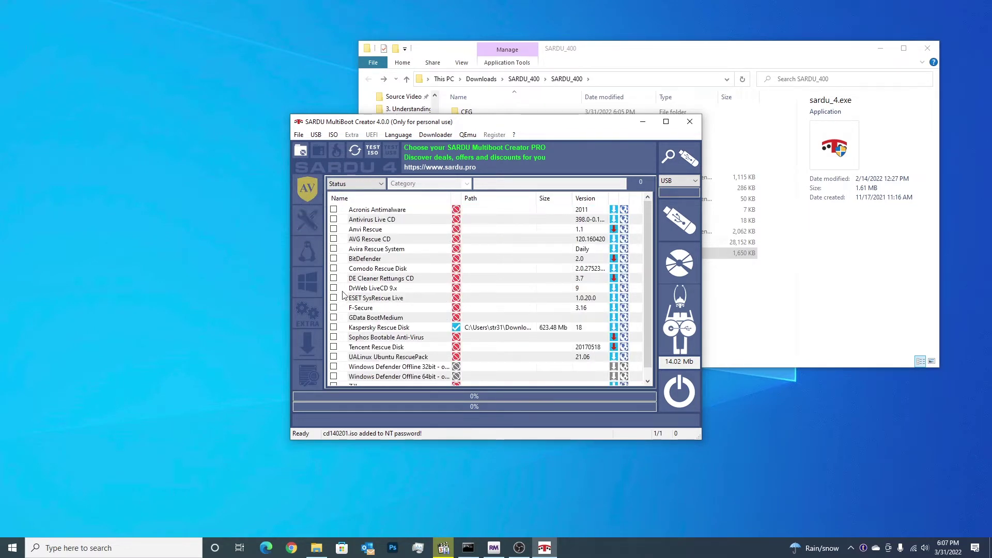
{"action": "left_click", "coordinate": [334, 327]}
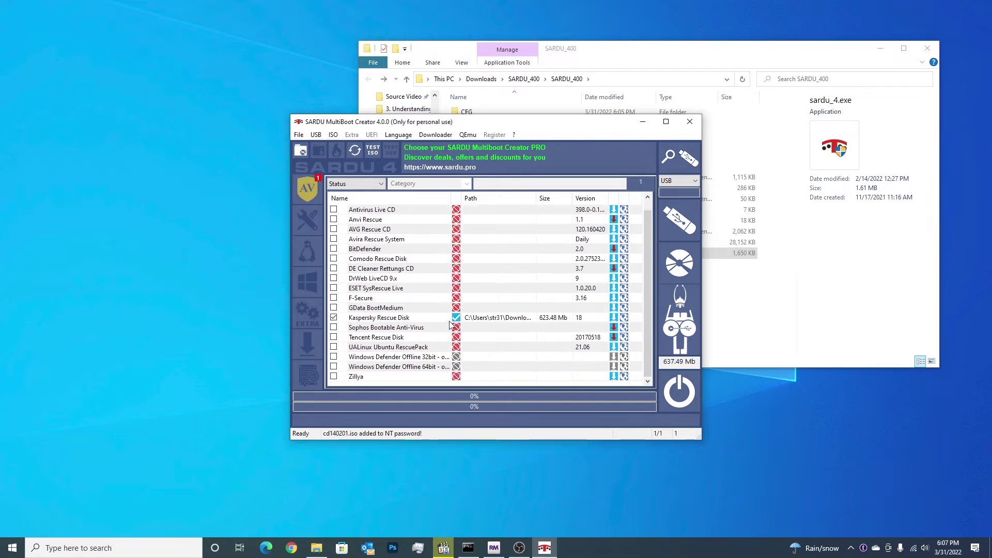
{"action": "left_click", "coordinate": [308, 219]}
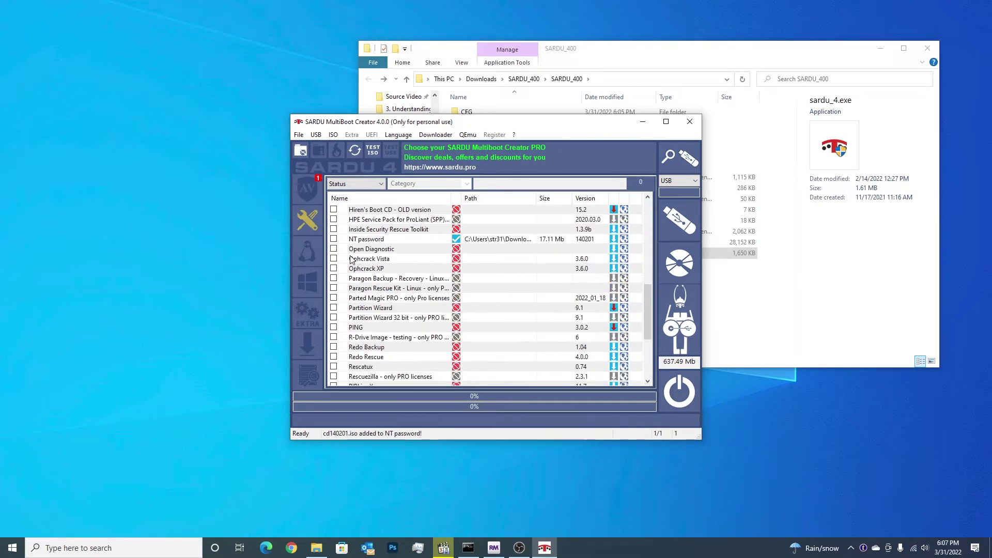
{"action": "left_click", "coordinate": [341, 240]}
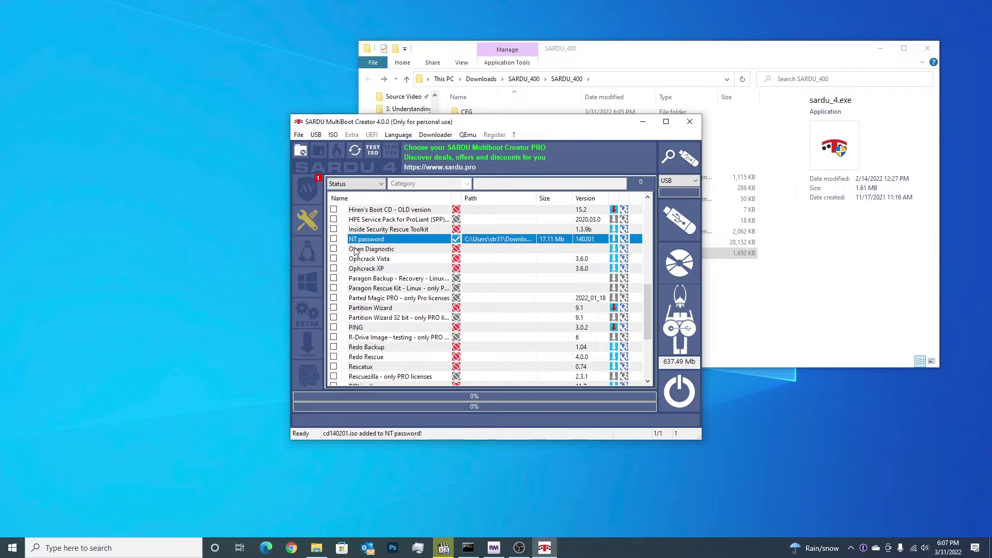
{"action": "left_click", "coordinate": [333, 238]}
Step: Tick System Rescue and Clonezilla AMD64, and queue Boot Repair Disk 64 bit for download
{"action": "scroll", "coordinate": [368, 282], "scroll_direction": "down", "scroll_amount": 4}
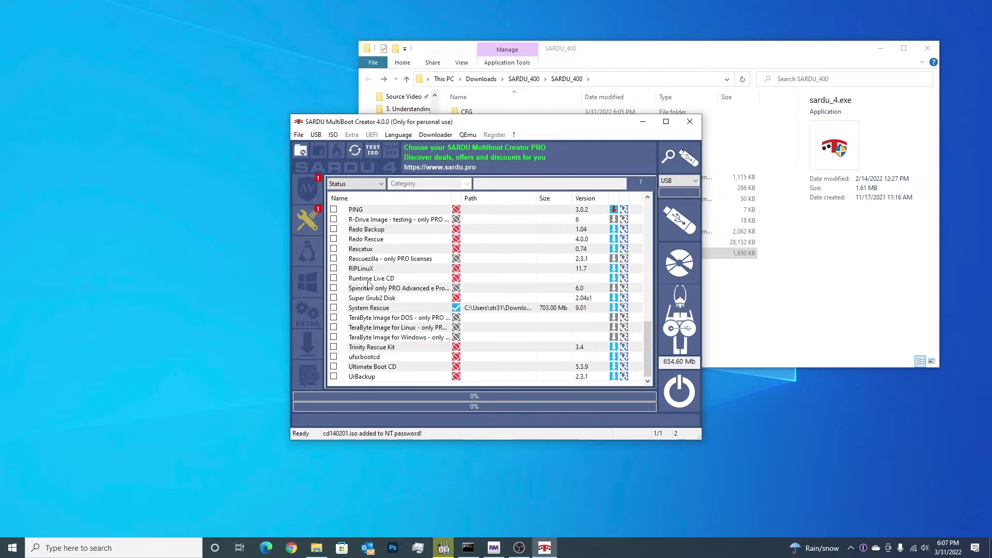
{"action": "left_click", "coordinate": [333, 307]}
{"action": "scroll", "coordinate": [371, 309], "scroll_direction": "up", "scroll_amount": 10}
{"action": "scroll", "coordinate": [371, 309], "scroll_direction": "up", "scroll_amount": 2}
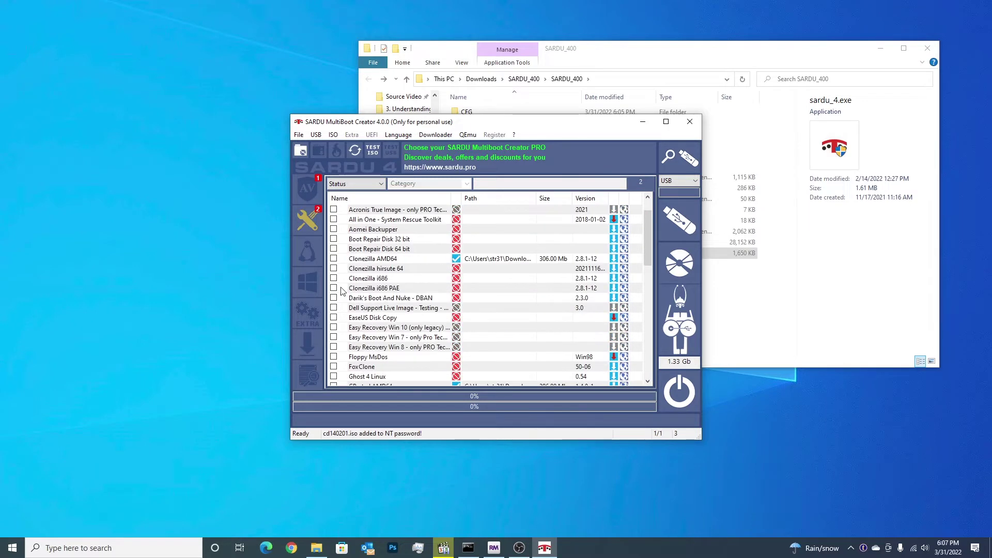
{"action": "left_click", "coordinate": [334, 259]}
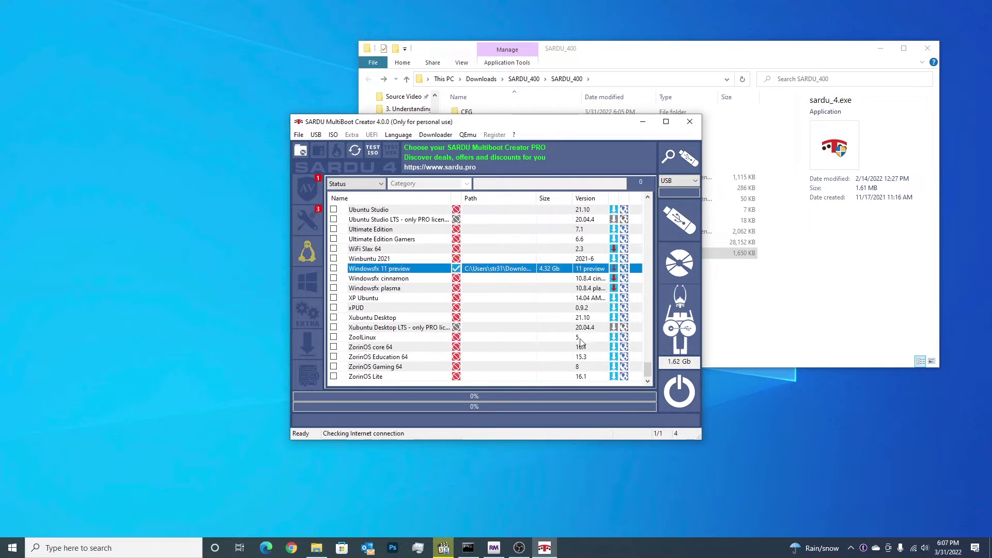
{"action": "left_click", "coordinate": [389, 282]}
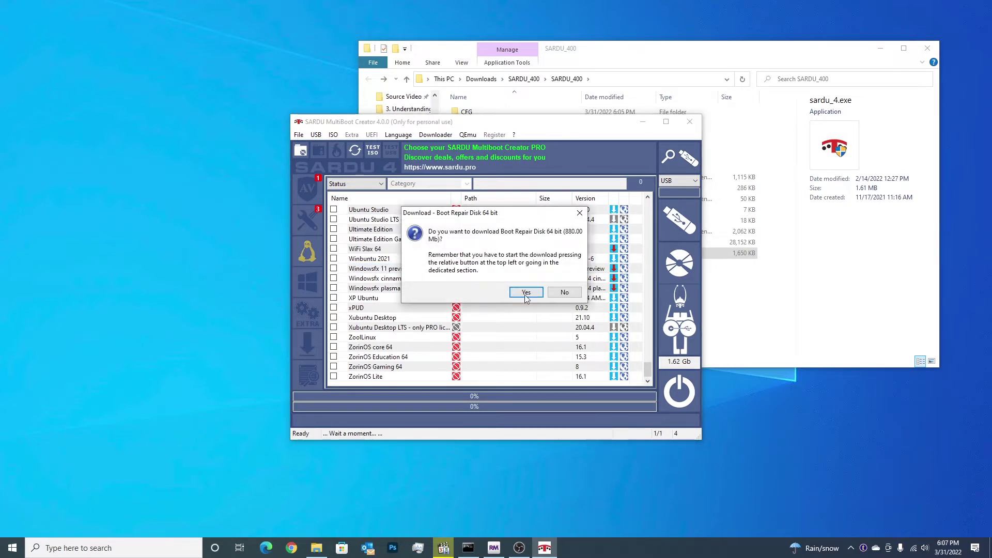
{"action": "left_click", "coordinate": [526, 293]}
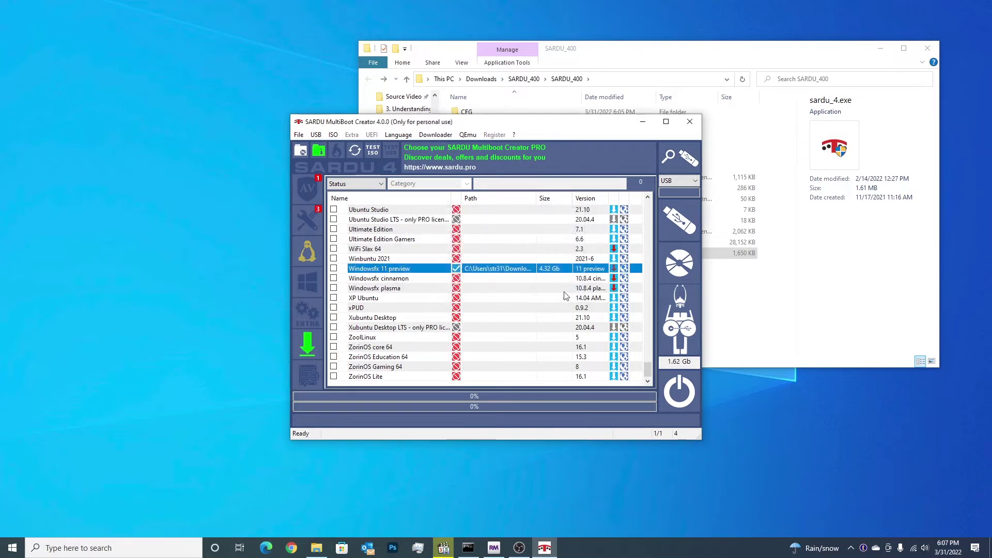
Step: Tick Windowsfx 11 preview with a 512 Mb persistence file, raising the total to 6.44 GB
{"action": "left_click", "coordinate": [333, 268]}
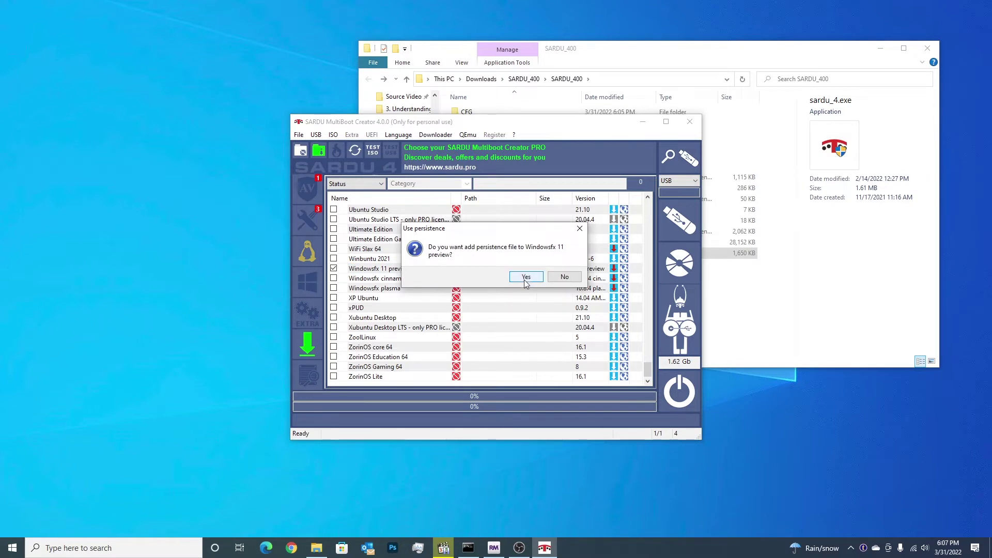
{"action": "left_click", "coordinate": [525, 278]}
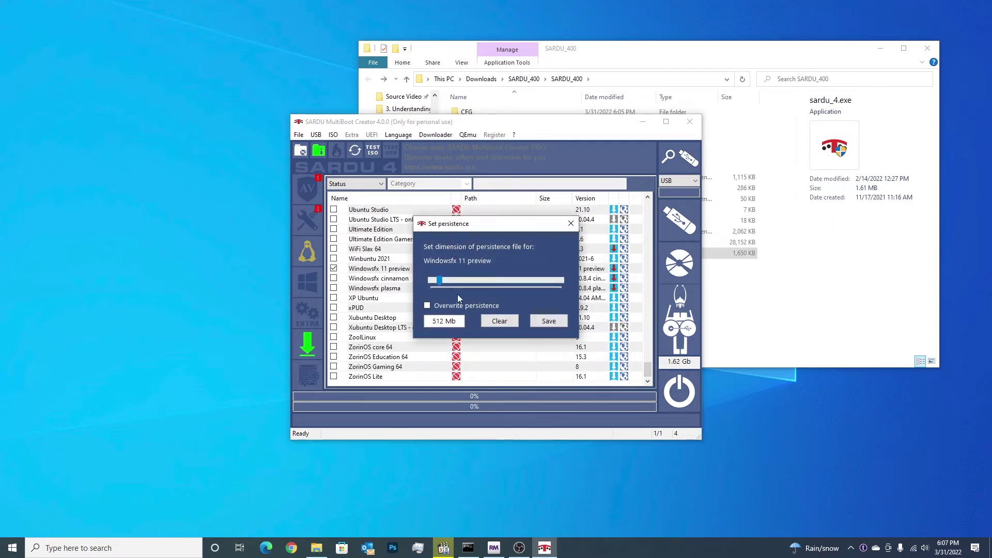
{"action": "left_click", "coordinate": [438, 323]}
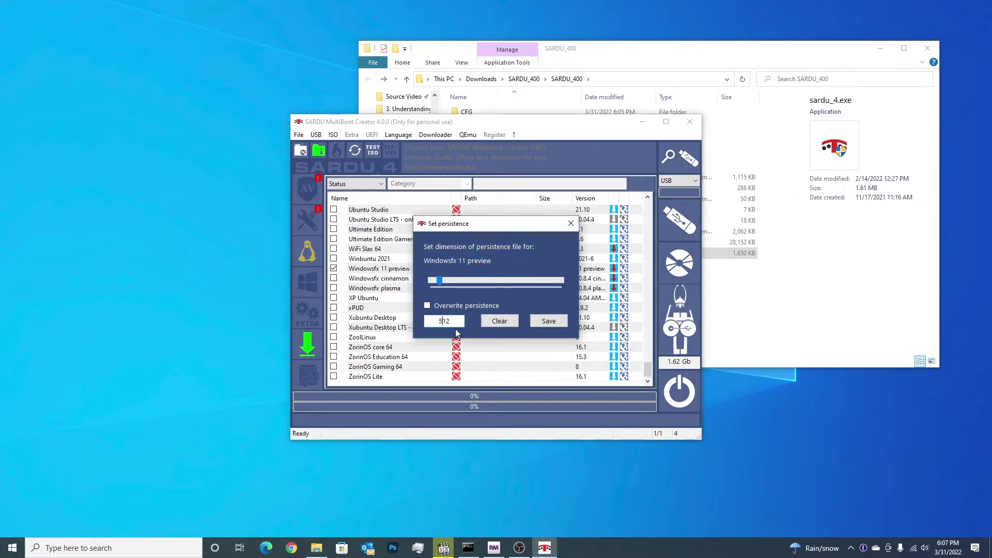
{"action": "left_click", "coordinate": [549, 321]}
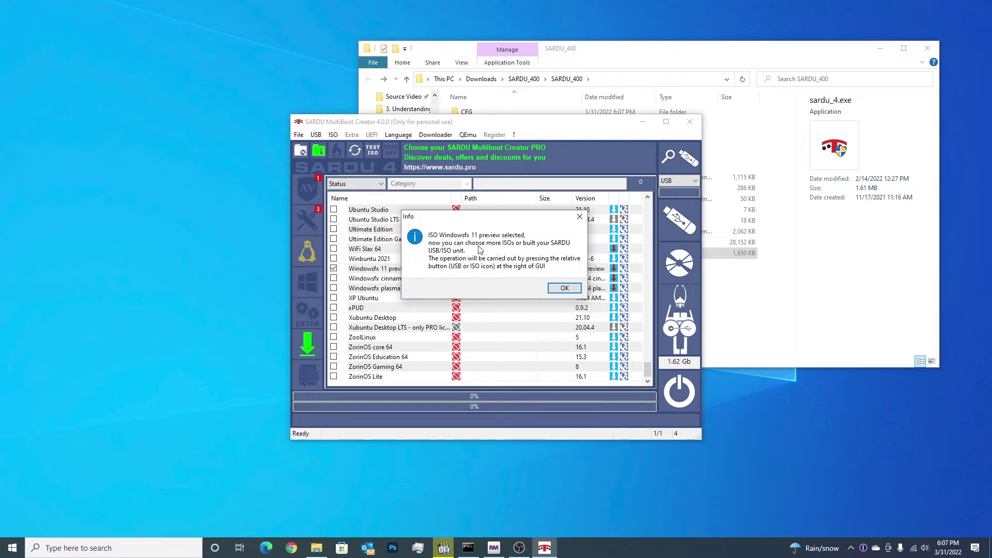
{"action": "left_click", "coordinate": [565, 289]}
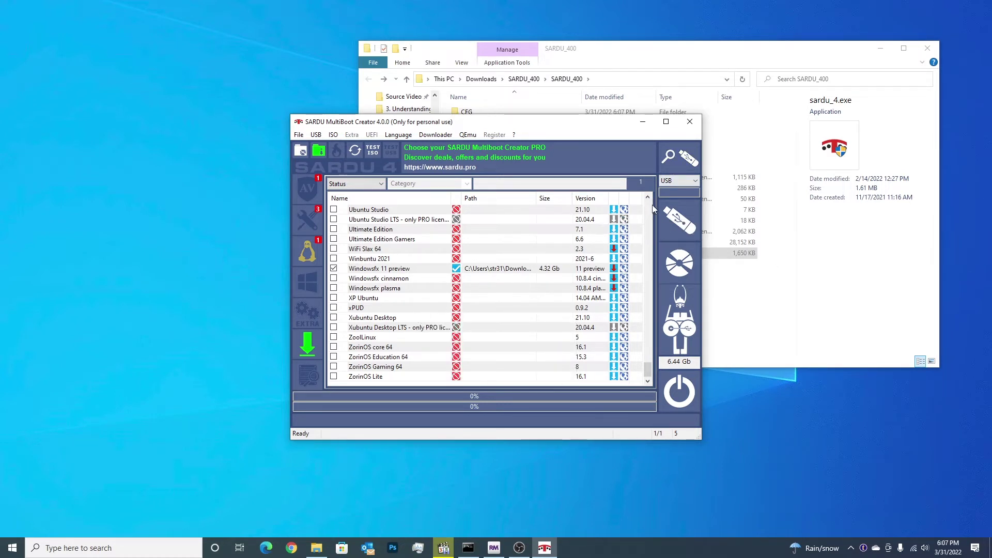
Step: Detect USB drives with the magnifier icon, which finds E: NTFS (223.50 GB) and raises a conversion error
{"action": "left_click", "coordinate": [675, 164]}
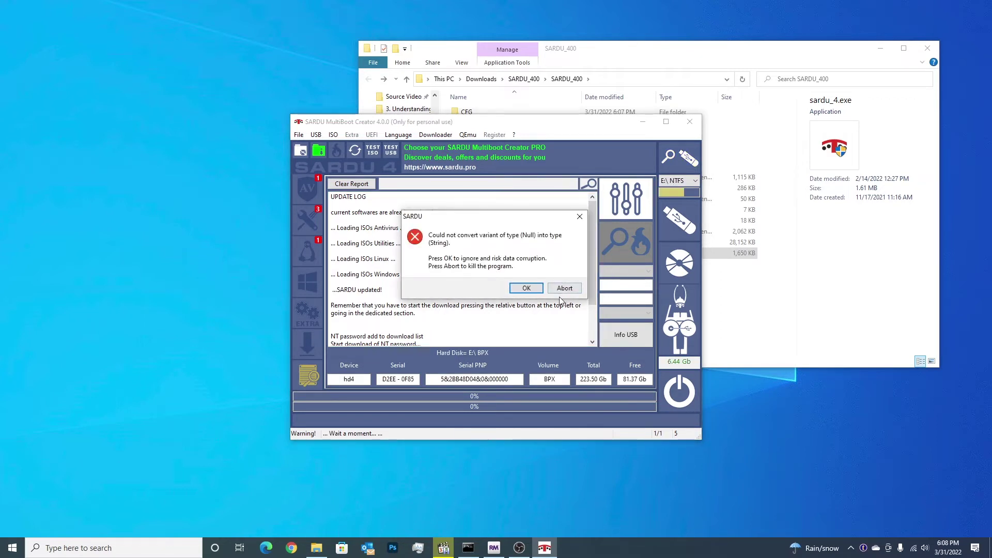
Step: Dismiss the error and target the I:\ SanDisk Cruzer Blade USB drive (NTFS, 29.25 GB)
{"action": "left_click", "coordinate": [528, 289]}
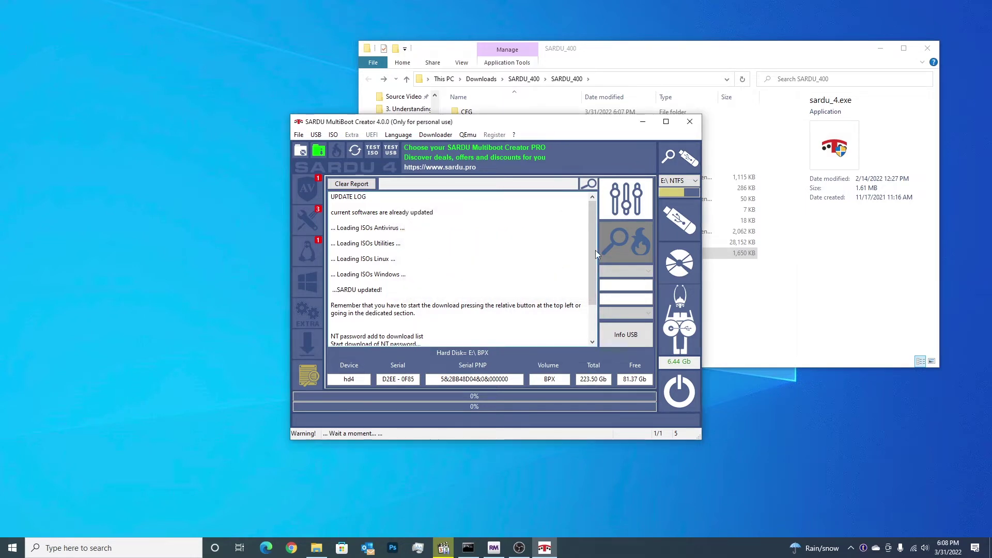
{"action": "left_click", "coordinate": [686, 182]}
{"action": "left_click", "coordinate": [675, 192]}
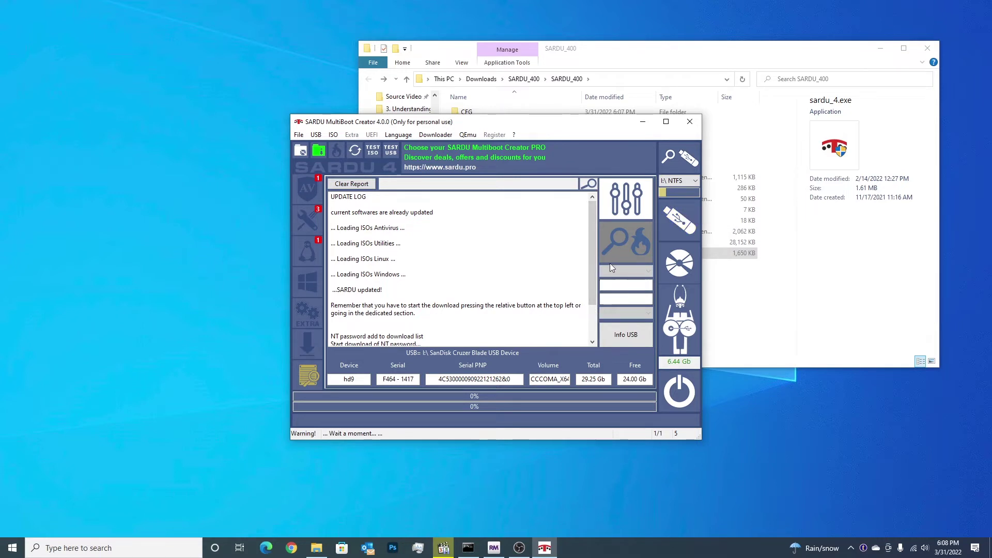
Step: Scroll through the current program settings report
{"action": "left_click", "coordinate": [618, 214]}
{"action": "scroll", "coordinate": [537, 246], "scroll_direction": "up", "scroll_amount": 2}
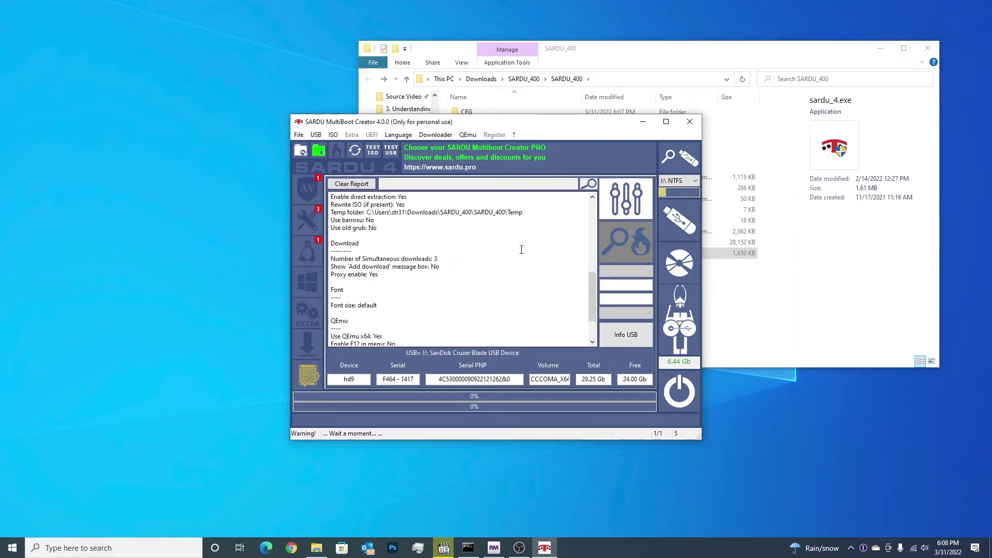
{"action": "scroll", "coordinate": [524, 251], "scroll_direction": "up", "scroll_amount": 1}
{"action": "scroll", "coordinate": [530, 253], "scroll_direction": "up", "scroll_amount": 2}
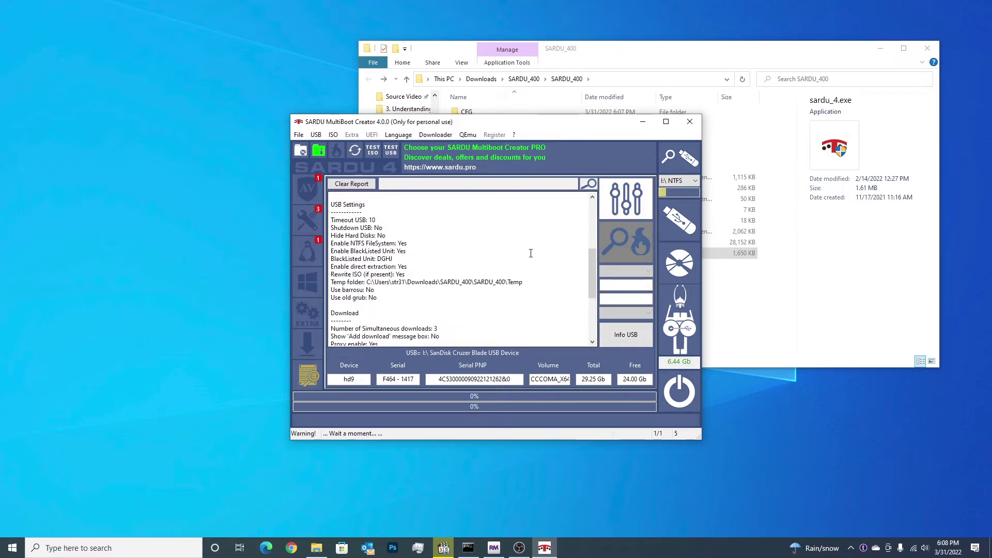
{"action": "scroll", "coordinate": [510, 256], "scroll_direction": "down", "scroll_amount": 2}
{"action": "scroll", "coordinate": [508, 256], "scroll_direction": "down", "scroll_amount": 3}
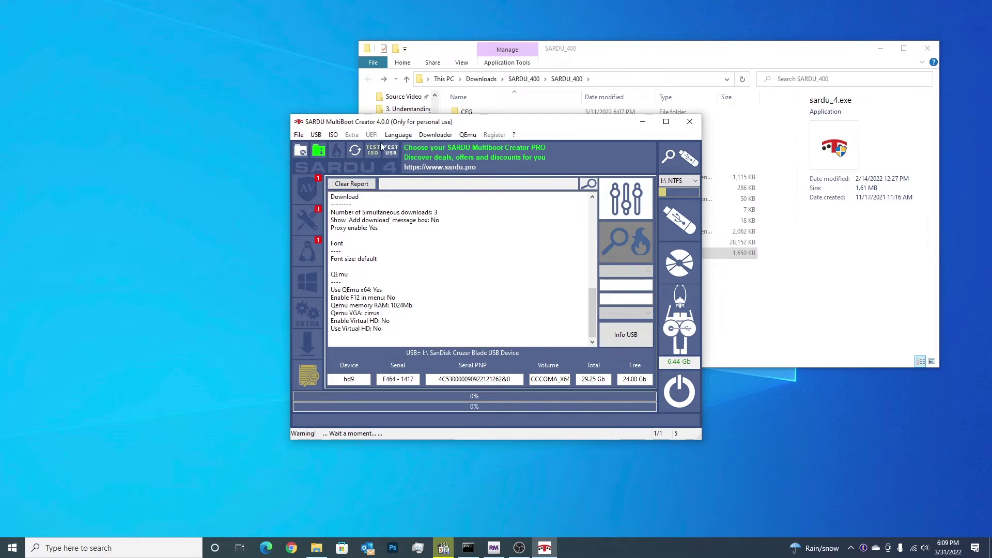
Step: Choose Create USB from the USB menu to build the pen on the 6.44 GB I: drive
{"action": "left_click", "coordinate": [316, 134]}
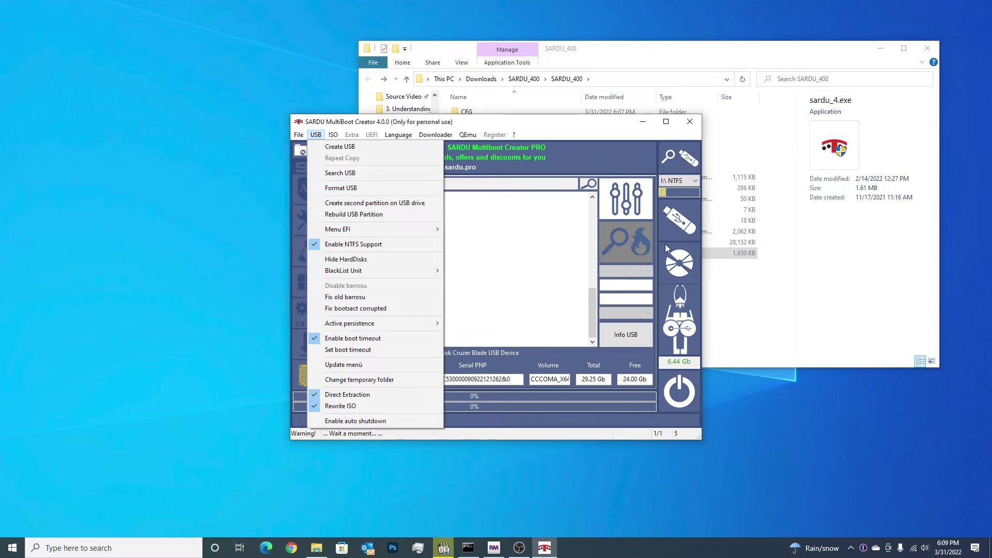
{"action": "left_click", "coordinate": [691, 231]}
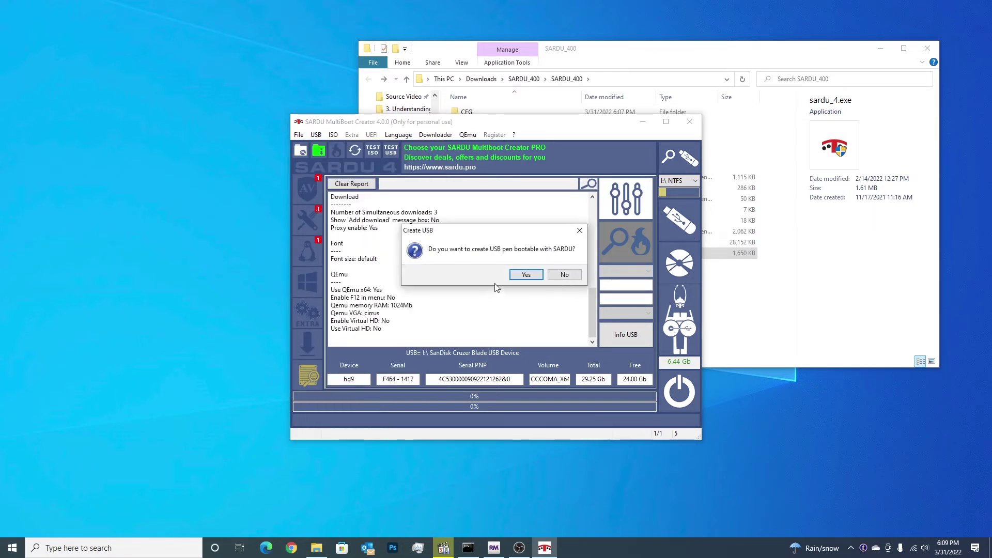
Step: Confirm making the USB pen bootable and let the build run to 100%
{"action": "left_click", "coordinate": [520, 277]}
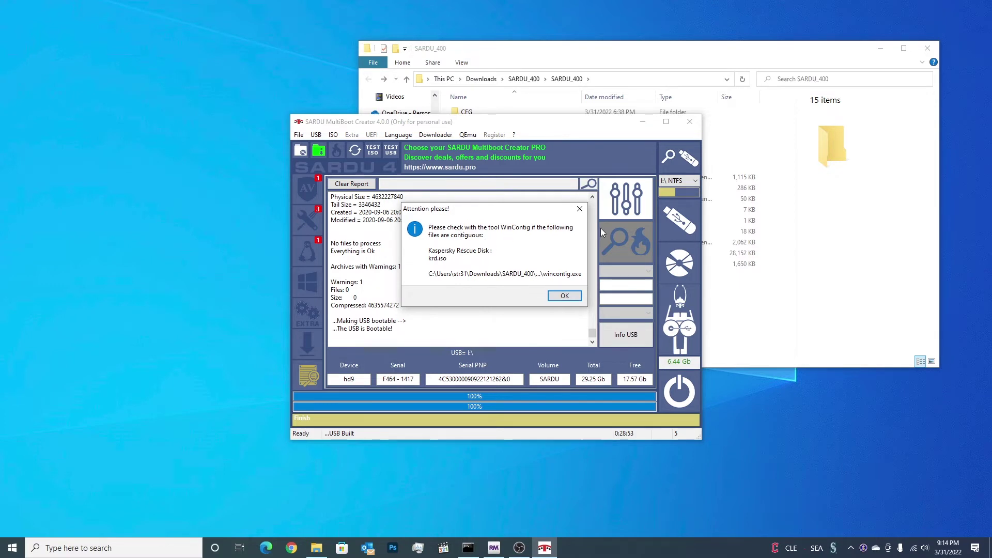
Step: Dismiss the krd.iso WinContig contiguity warning and the USB Built notice
{"action": "left_click", "coordinate": [563, 296]}
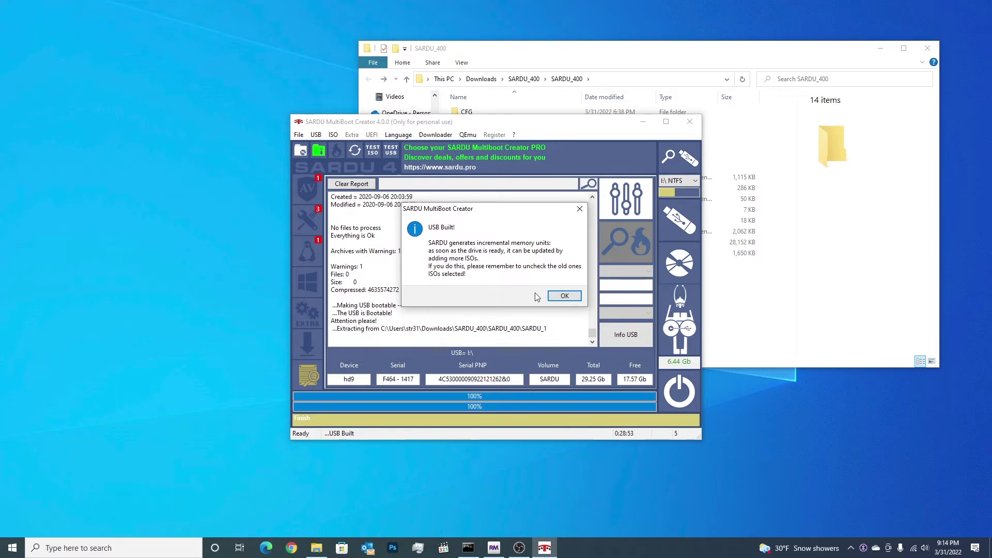
{"action": "left_click", "coordinate": [562, 297]}
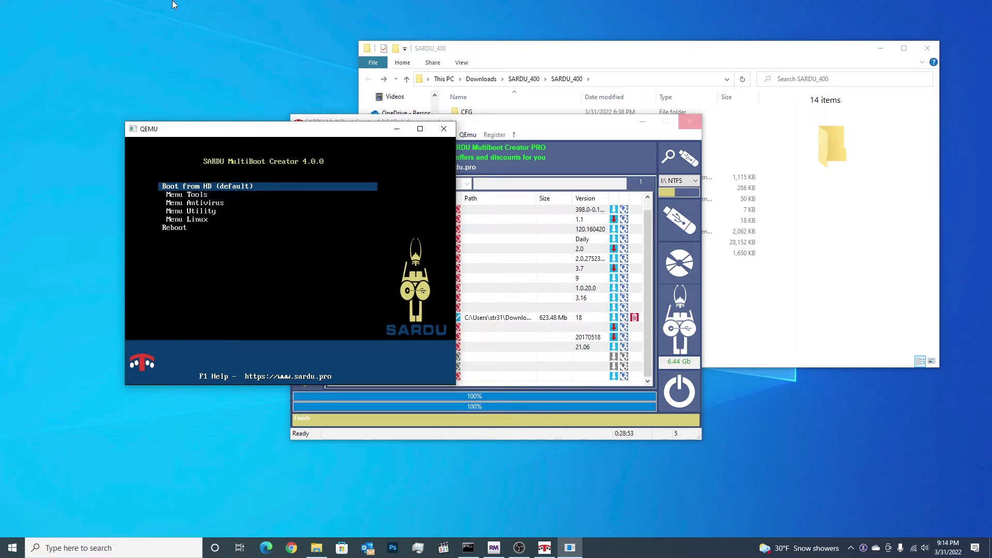
Step: Browse the SARDU main menu and enter Menu Tools to list SuperGrubDisk, Memtest, TestDisk, FreeDOS
{"action": "key", "text": "Down"}
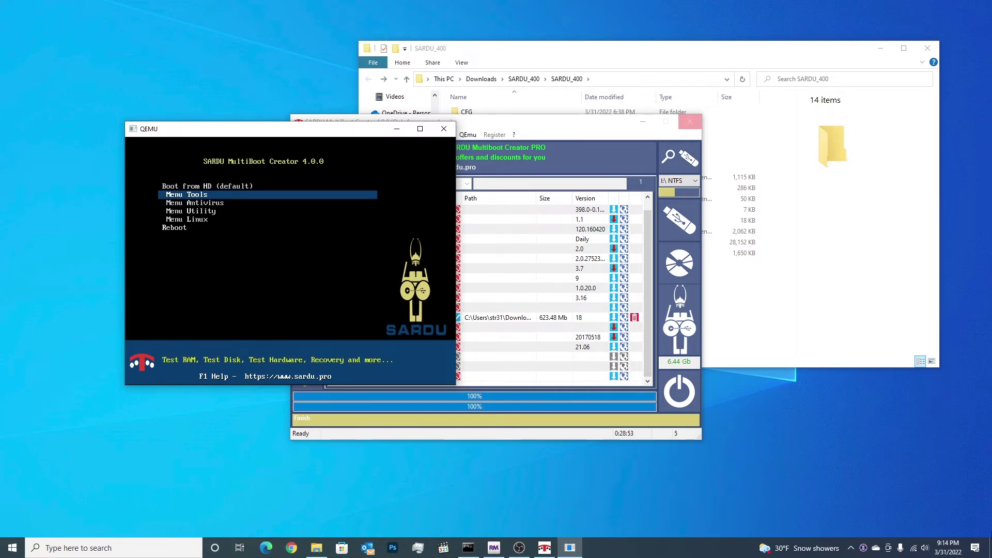
{"action": "key", "text": "Down"}
{"action": "key", "text": "Down"}
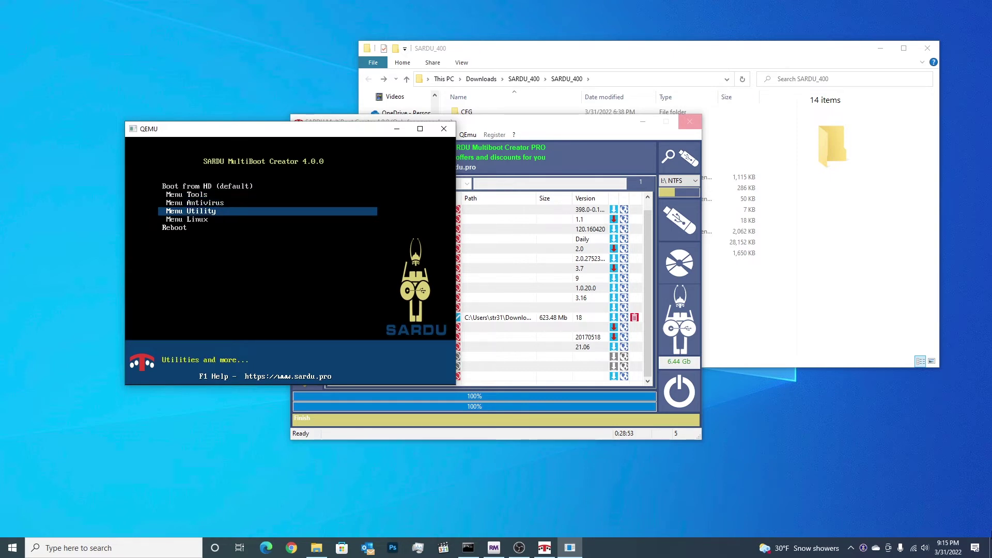
{"action": "key", "text": "Down"}
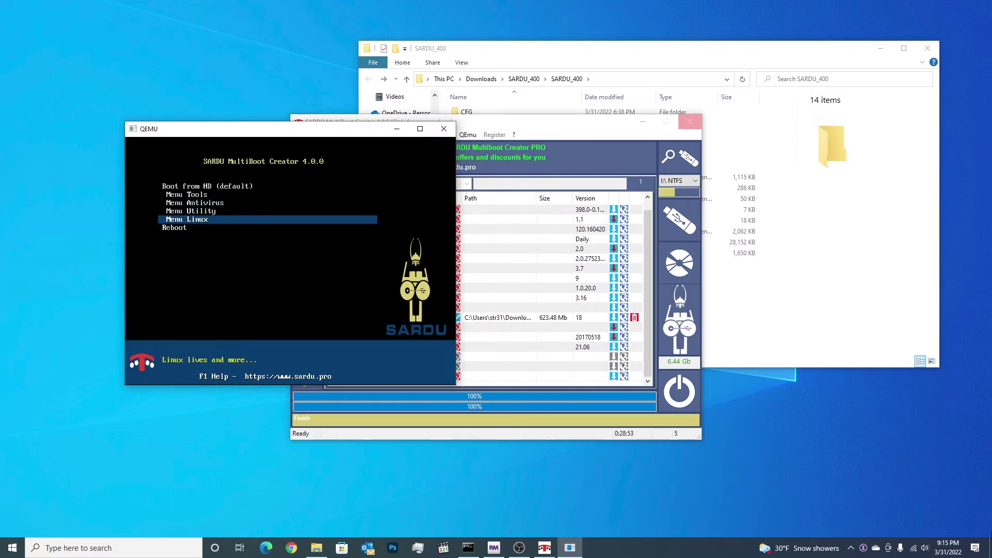
{"action": "key", "text": "Down"}
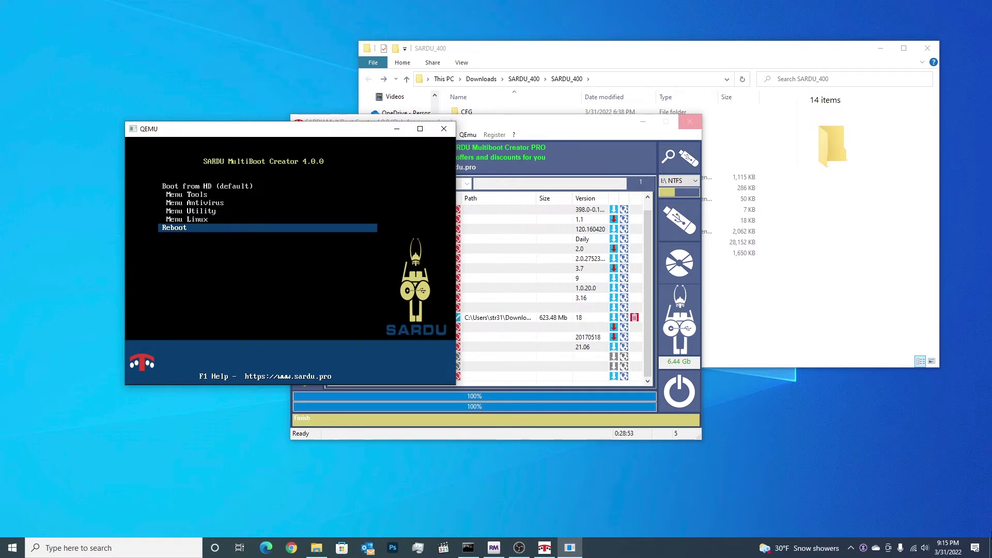
{"action": "key", "text": "Up"}
{"action": "key", "text": "Up"}
{"action": "key", "text": "Up"}
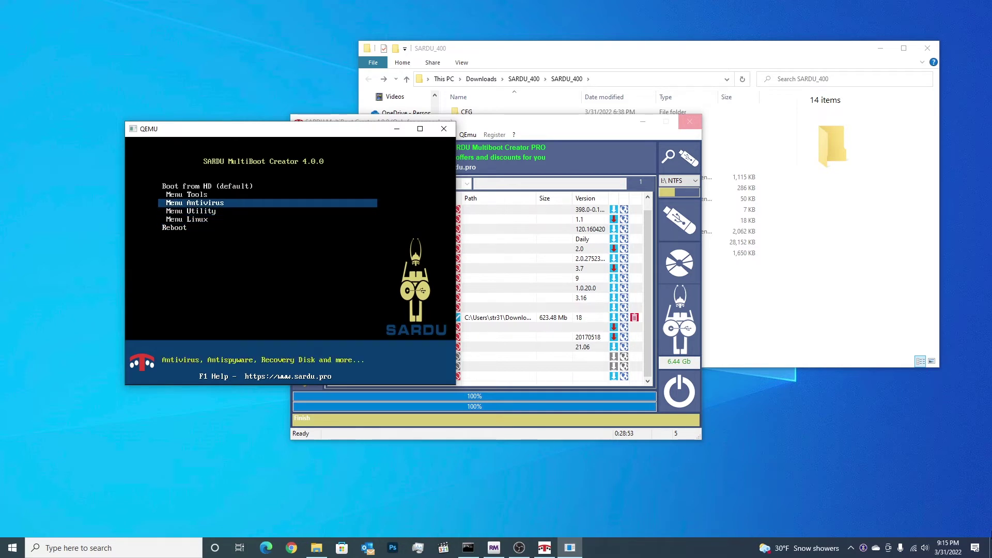
{"action": "key", "text": "Up"}
{"action": "key", "text": "Return"}
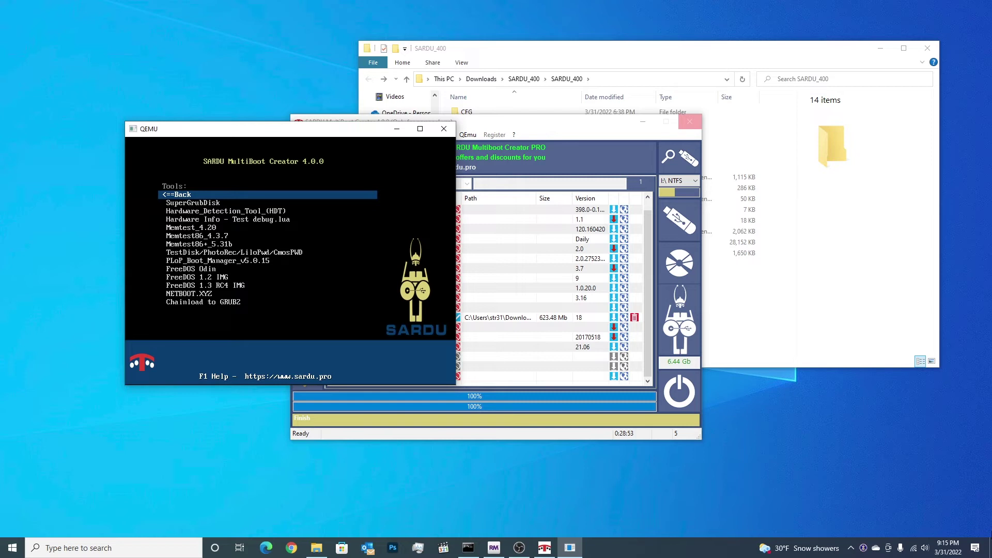
Step: Go back from Tools to the main menu and look through the Antivirus section
{"action": "key", "text": "Return"}
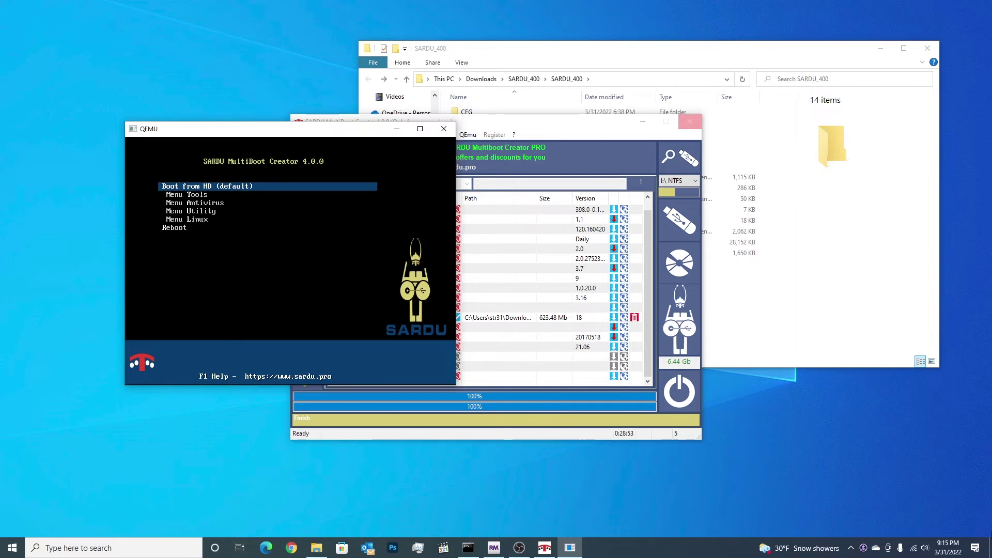
{"action": "key", "text": "Down"}
{"action": "key", "text": "Down"}
{"action": "key", "text": "Return"}
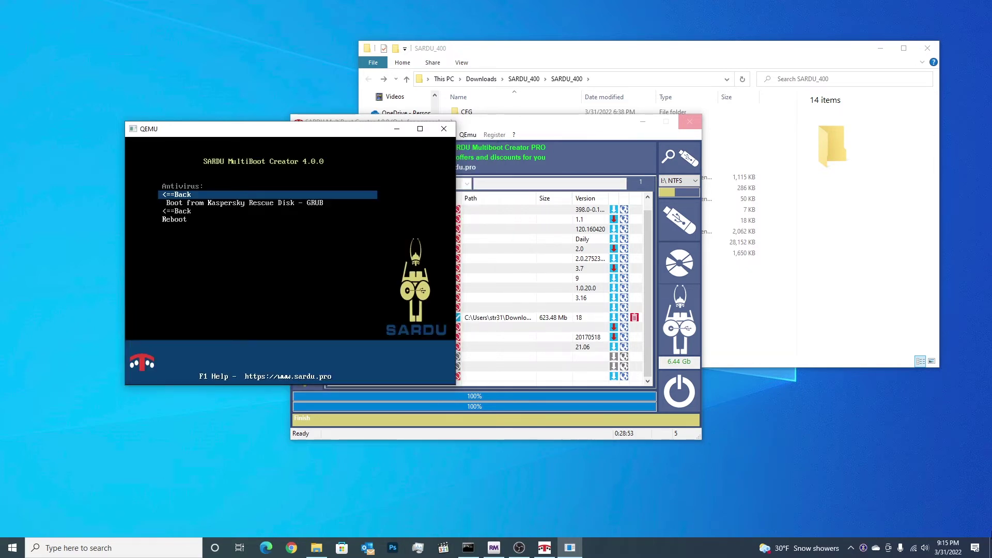
{"action": "key", "text": "Return"}
Step: Open the Utility section and boot the NT password entry
{"action": "key", "text": "Down"}
{"action": "key", "text": "Down"}
{"action": "key", "text": "Down"}
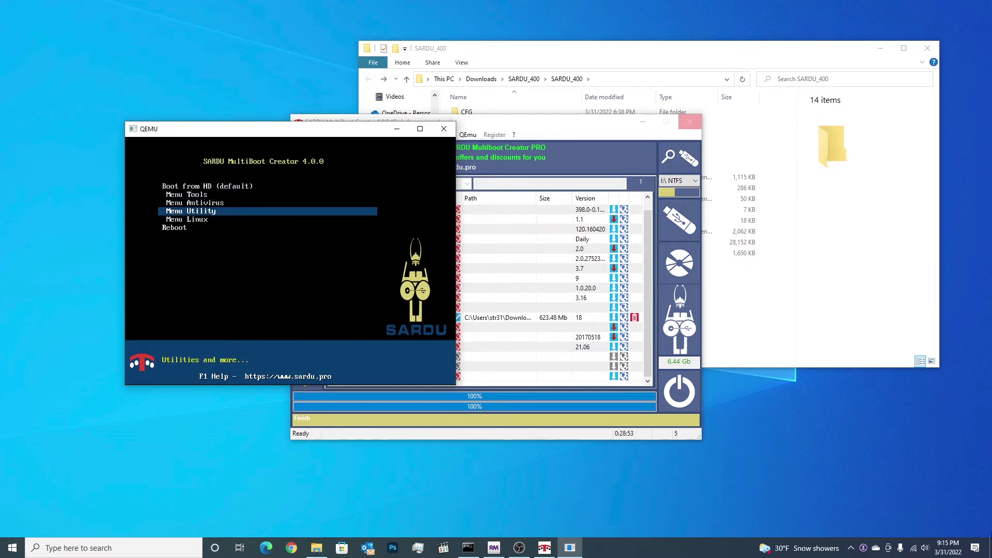
{"action": "key", "text": "Down"}
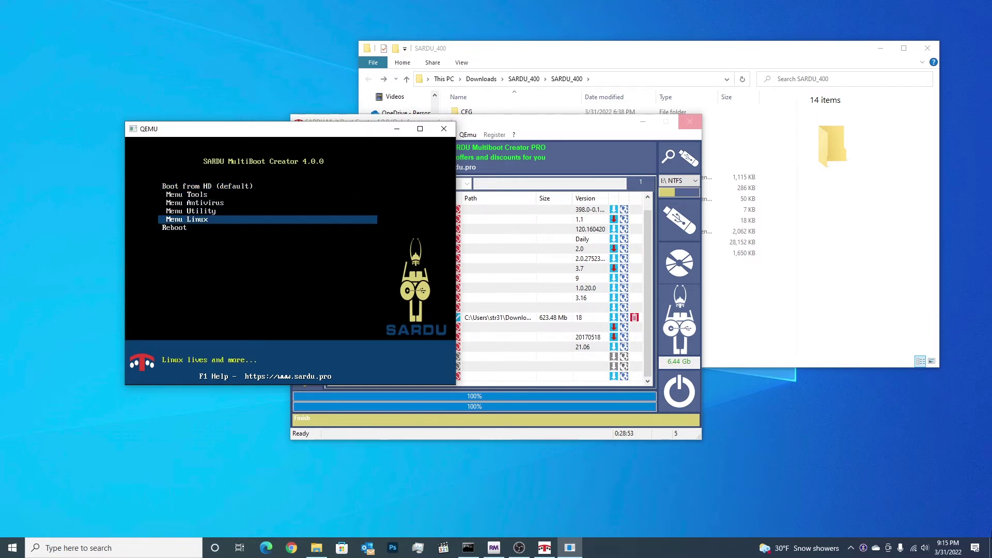
{"action": "key", "text": "Up"}
{"action": "key", "text": "Return"}
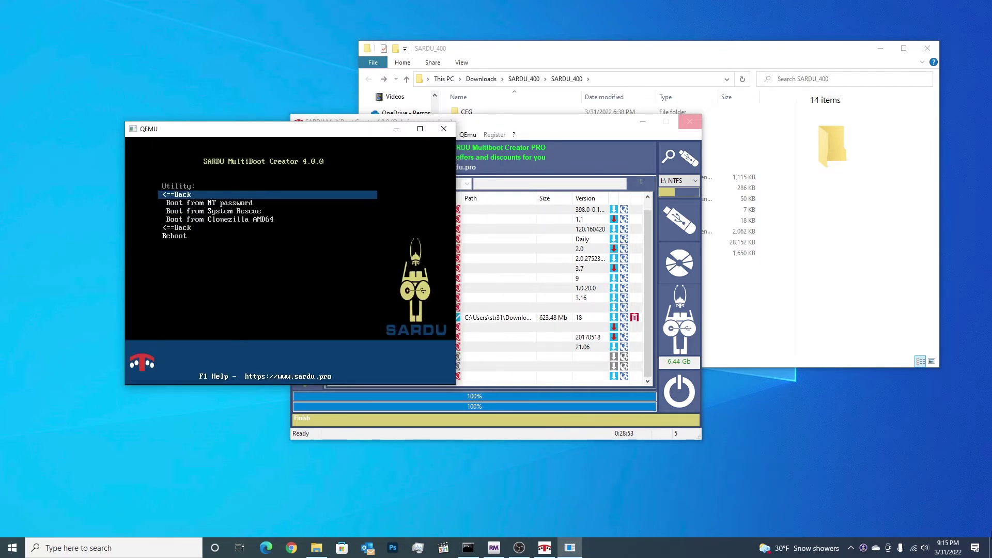
{"action": "key", "text": "Down"}
{"action": "key", "text": "Down"}
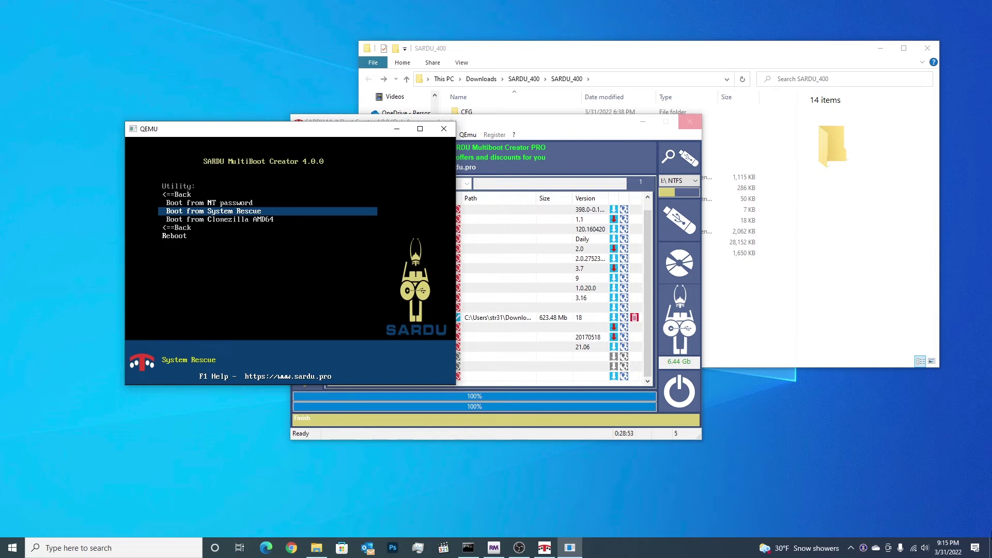
{"action": "key", "text": "Up"}
{"action": "key", "text": "Return"}
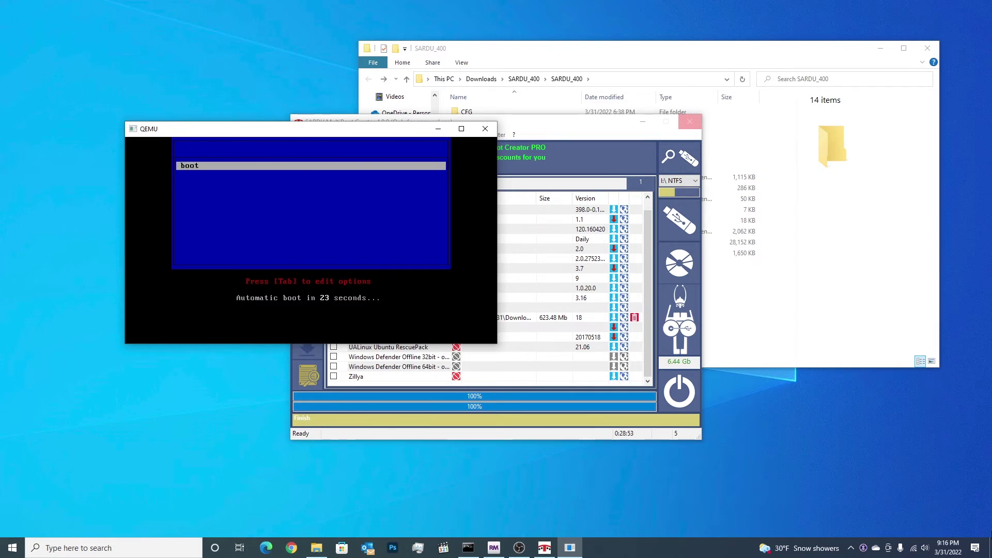
Step: Interrupt the NT password countdown and enter q at the boot prompt to return to SARDU's menu
{"action": "key", "text": "Tab"}
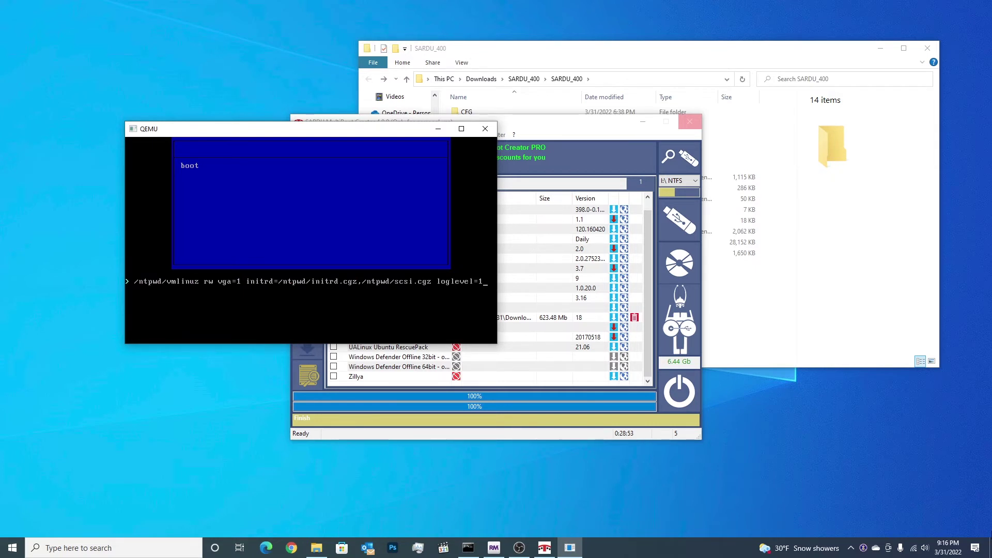
{"action": "key", "text": "Escape"}
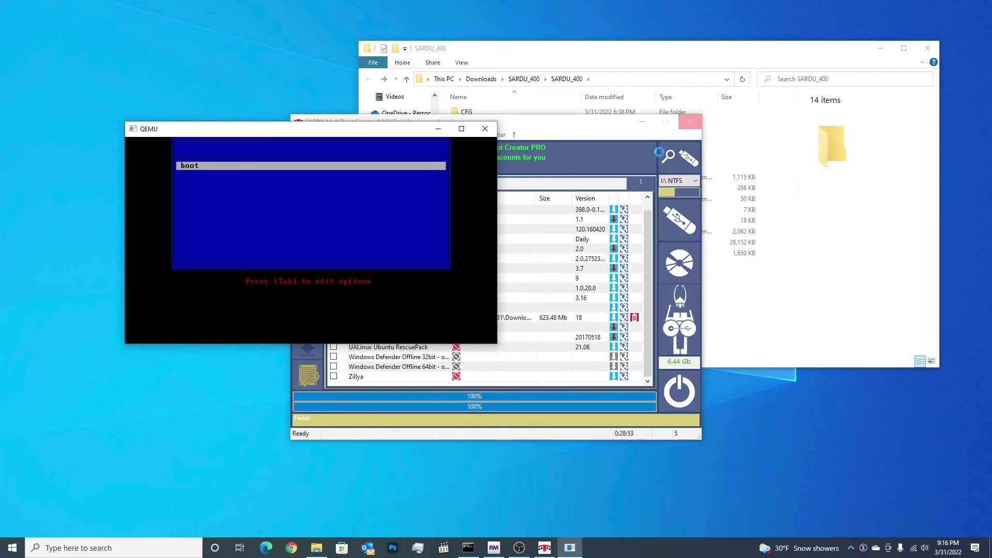
{"action": "left_click", "coordinate": [264, 171]}
{"action": "key", "text": "Escape"}
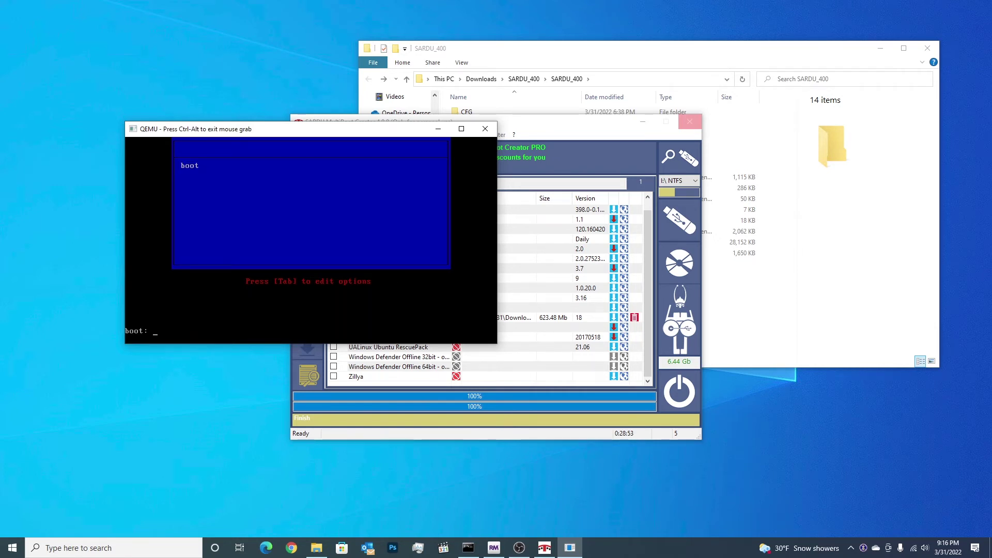
{"action": "type", "text": "q"}
{"action": "key", "text": "Return"}
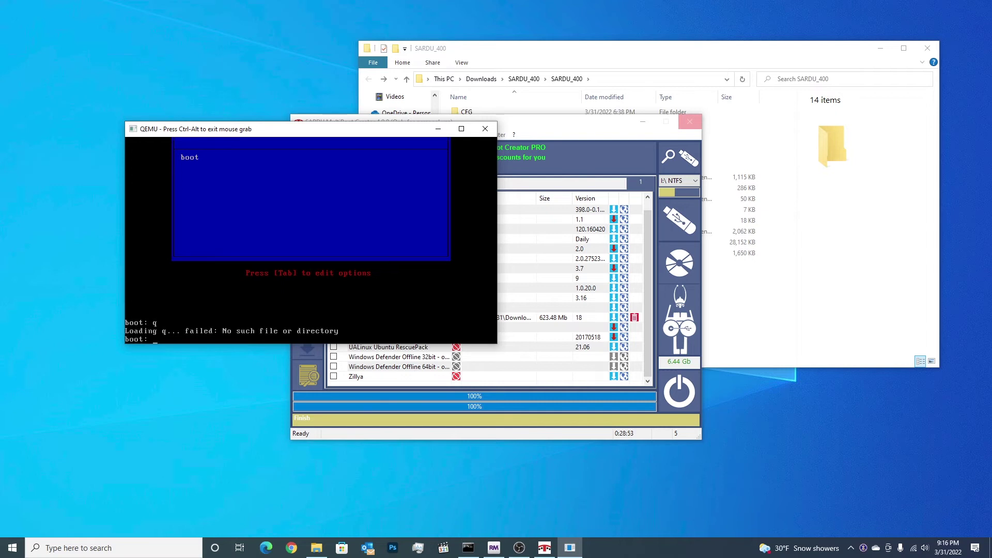
{"action": "key", "text": "Return"}
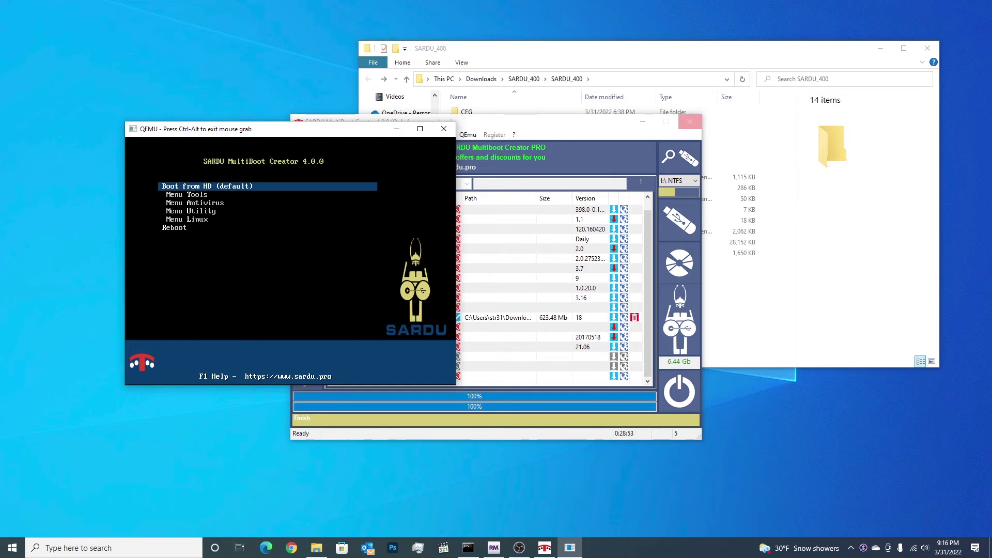
Step: Open the Antivirus section and browse to its Kaspersky entry
{"action": "key", "text": "Down"}
{"action": "key", "text": "Down"}
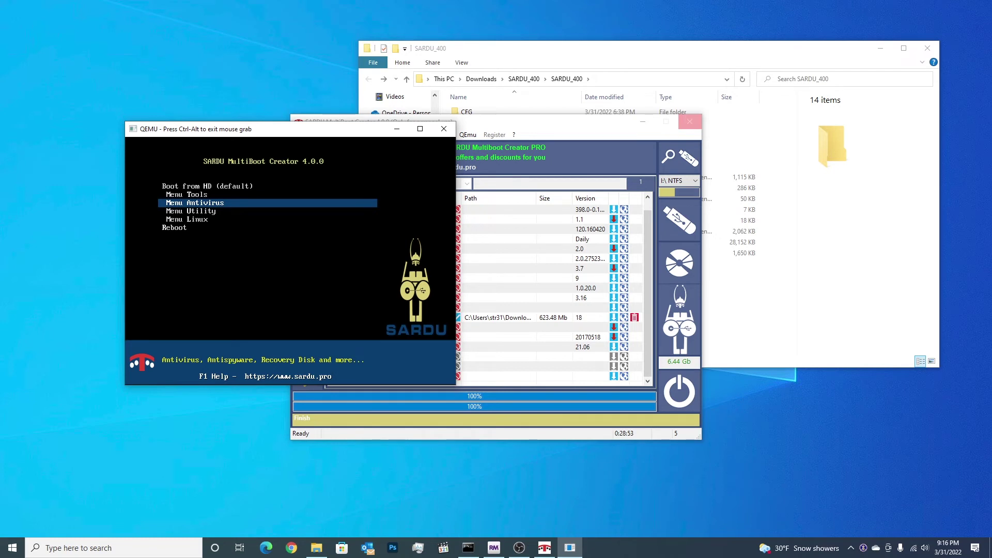
{"action": "key", "text": "Up"}
{"action": "key", "text": "Down"}
{"action": "key", "text": "Return"}
{"action": "key", "text": "Down"}
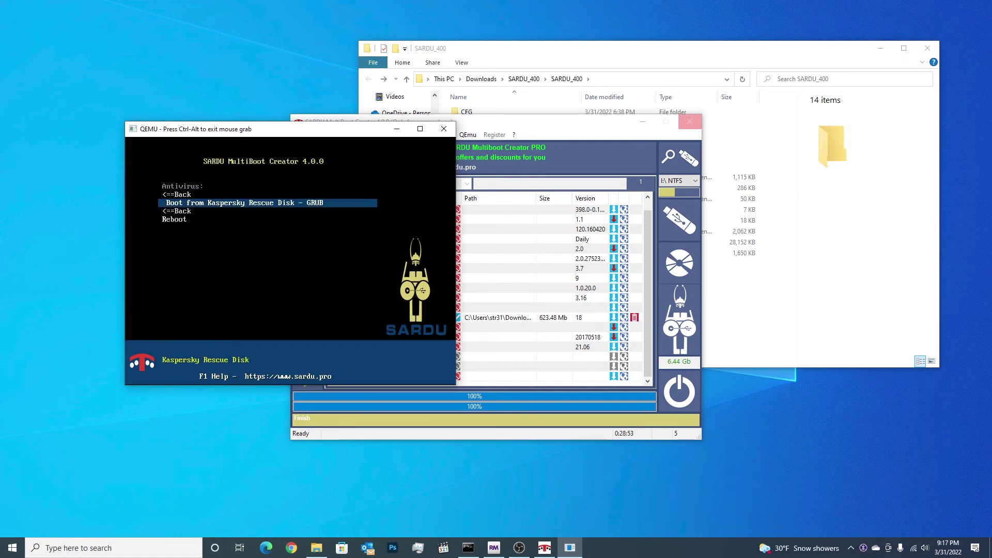
{"action": "key", "text": "Up"}
{"action": "key", "text": "Down"}
Step: Return to the main menu, open Menu Linux, and boot the Windowsfx 11 preview
{"action": "key", "text": "Down"}
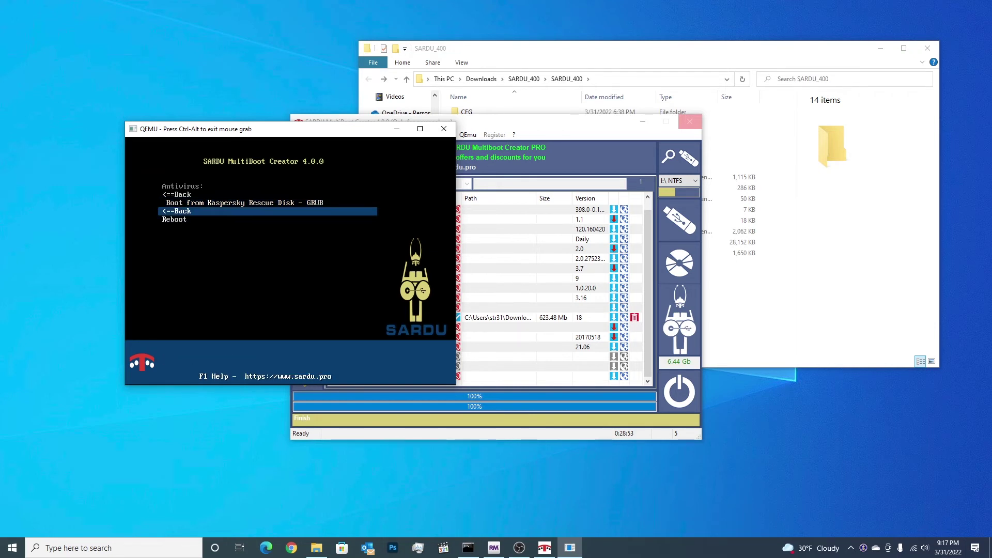
{"action": "key", "text": "Return"}
{"action": "key", "text": "Down"}
{"action": "key", "text": "Down"}
{"action": "key", "text": "Down"}
{"action": "key", "text": "Down"}
{"action": "key", "text": "Return"}
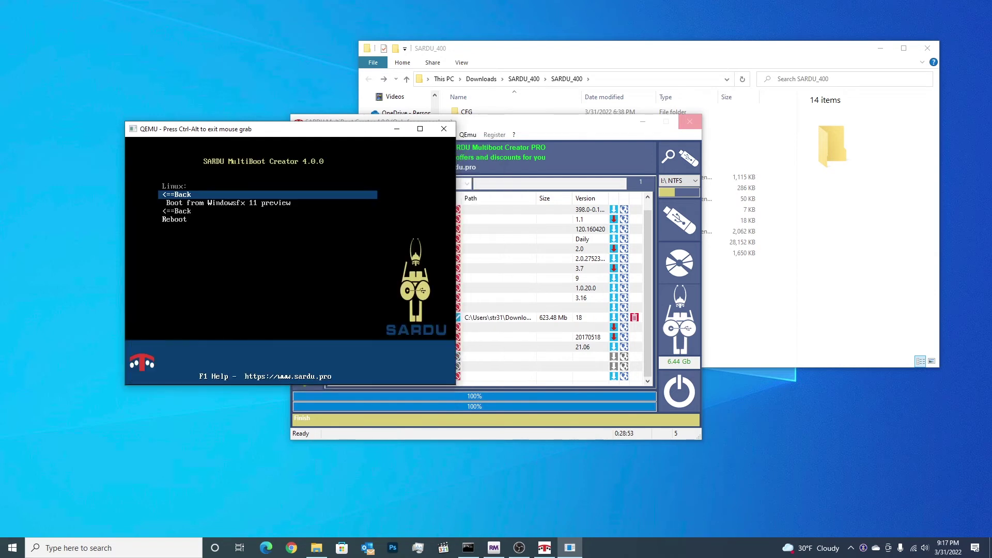
{"action": "key", "text": "Down"}
{"action": "key", "text": "Return"}
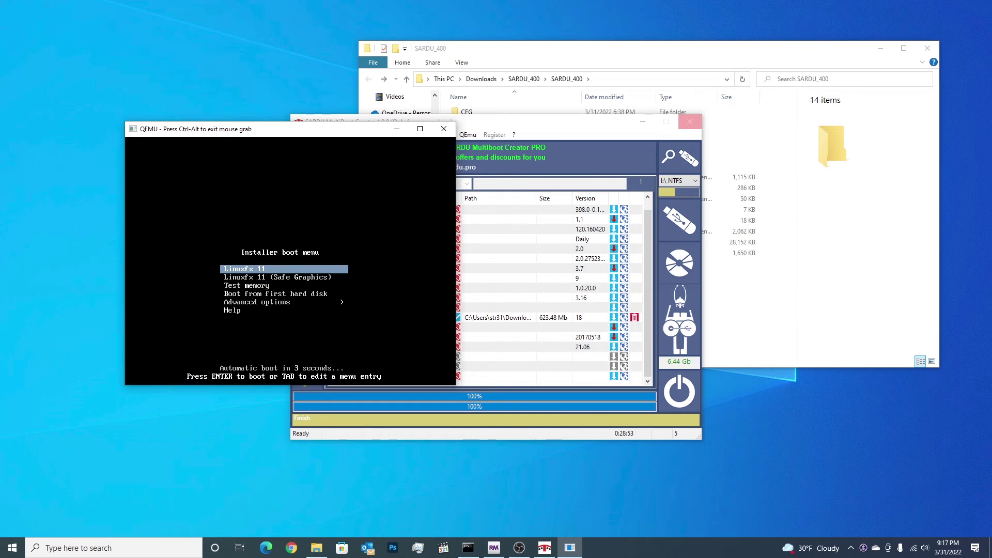
Step: Halt the Linuxfx 11 installer's automatic boot countdown so its menu stays up
{"action": "key", "text": "Return"}
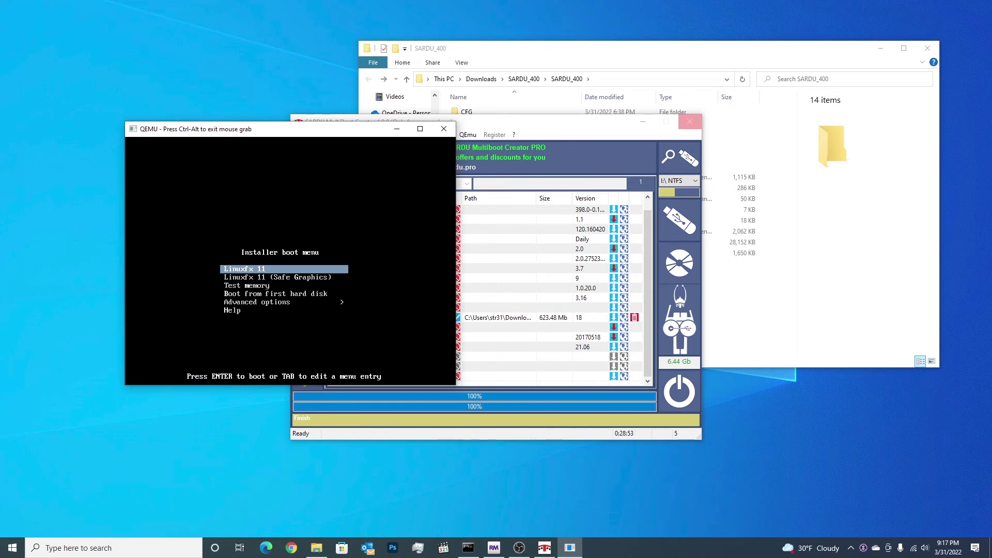